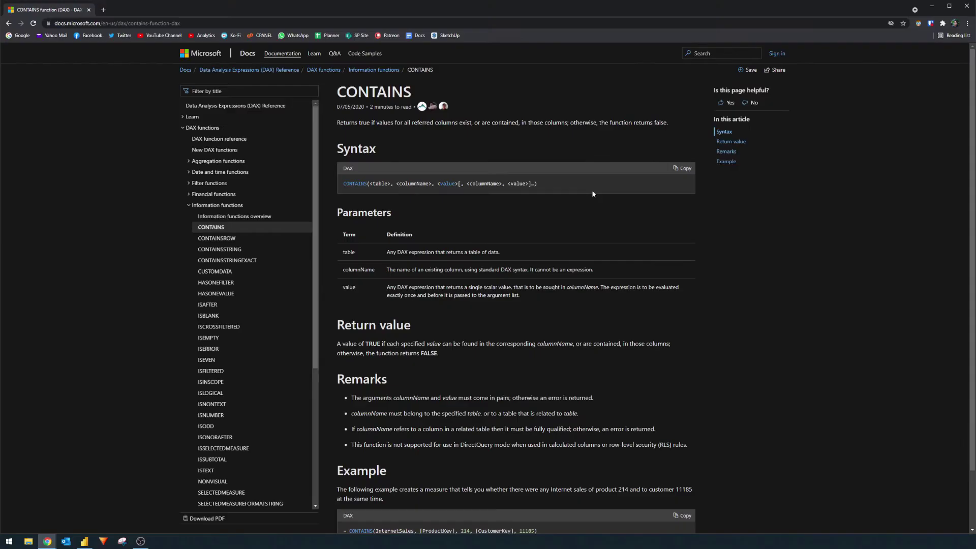
Switch to the Contains report in Power BI Desktop and look through the table of categories and product names
{"action": "key", "text": "alt+Tab"}
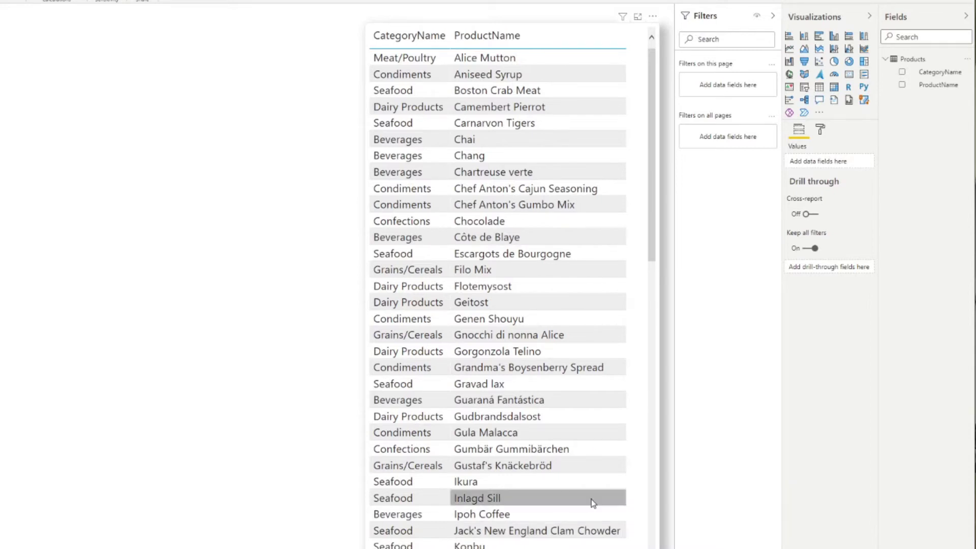
{"action": "scroll", "coordinate": [593, 281], "scroll_direction": "down", "scroll_amount": 5}
{"action": "scroll", "coordinate": [593, 282], "scroll_direction": "up", "scroll_amount": 5}
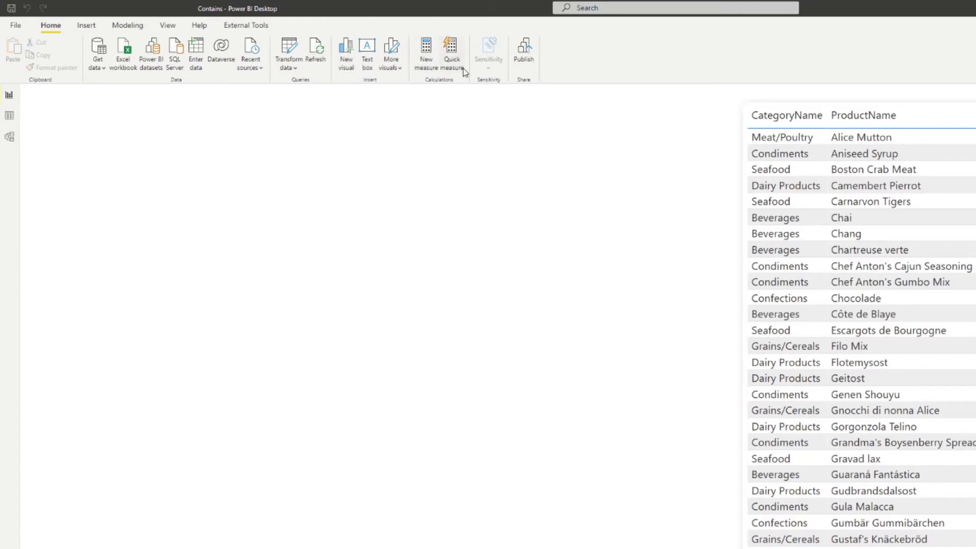
Create a new measure named Contains and begin its formula with the CONTAINS function
{"action": "left_click", "coordinate": [463, 68]}
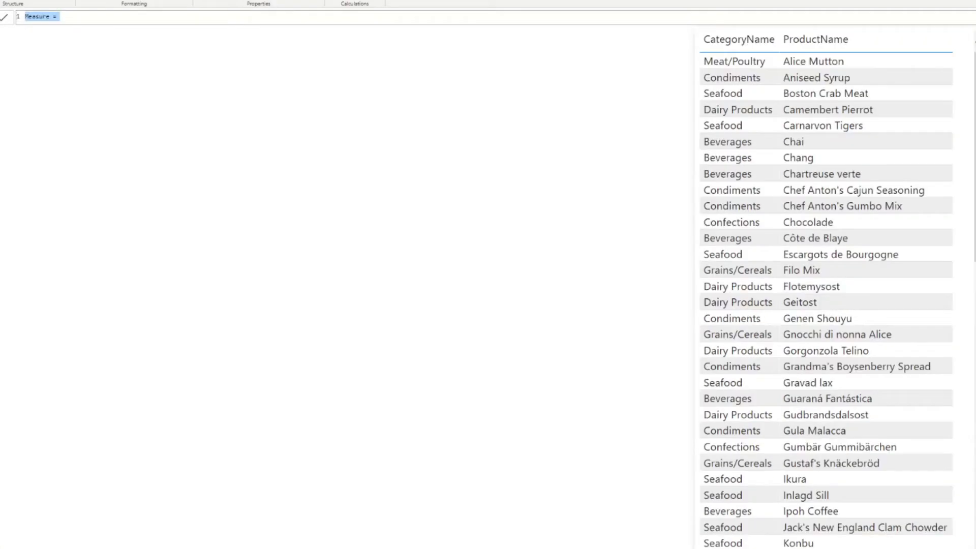
{"action": "type", "text": "Contains ="}
{"action": "key", "text": "BackSpace"}
{"action": "key", "text": "BackSpace"}
{"action": "key", "text": "BackSpace"}
{"action": "key", "text": "BackSpace"}
{"action": "key", "text": "BackSpace"}
{"action": "key", "text": "BackSpace"}
{"action": "key", "text": "BackSpace"}
{"action": "key", "text": "BackSpace"}
{"action": "key", "text": "BackSpace"}
{"action": "key", "text": "BackSpace"}
{"action": "key", "text": "BackSpace"}
{"action": "type", "text": "Contains = CONTA"}
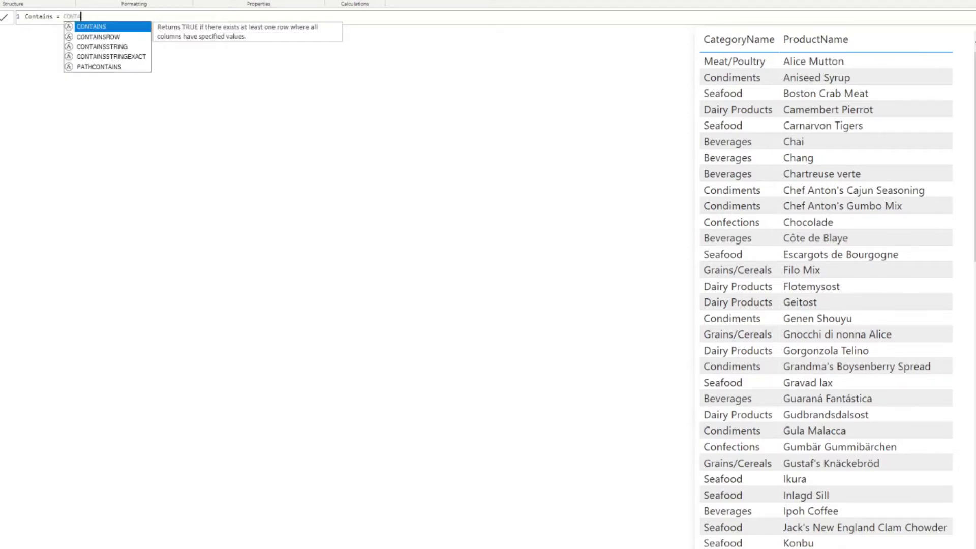
{"action": "key", "text": "Tab"}
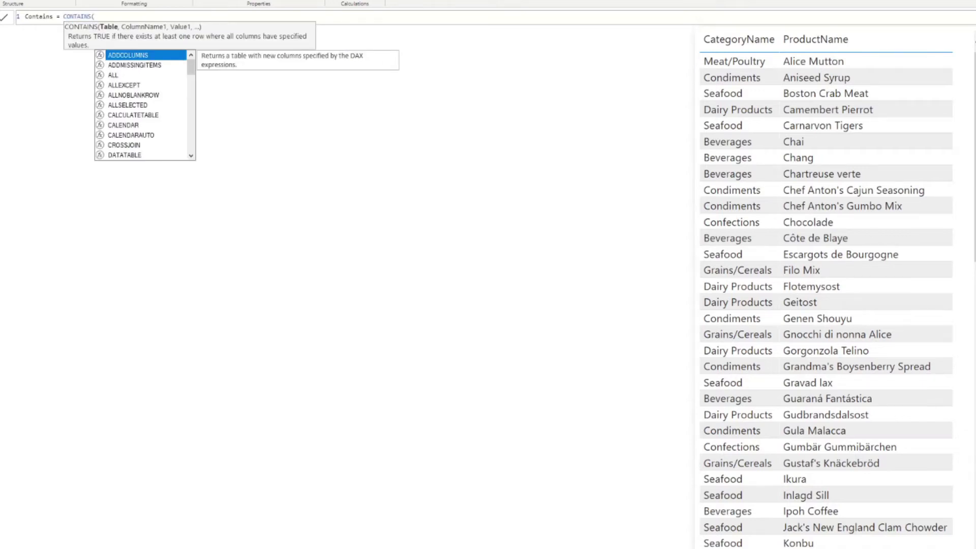
Give CONTAINS the Products table and the Products[ProductName] column as its first two arguments
{"action": "type", "text": "Prod"}
{"action": "key", "text": "Tab"}
{"action": "type", "text": ","}
{"action": "key", "text": "Down"}
{"action": "key", "text": "Down"}
{"action": "key", "text": "Tab"}
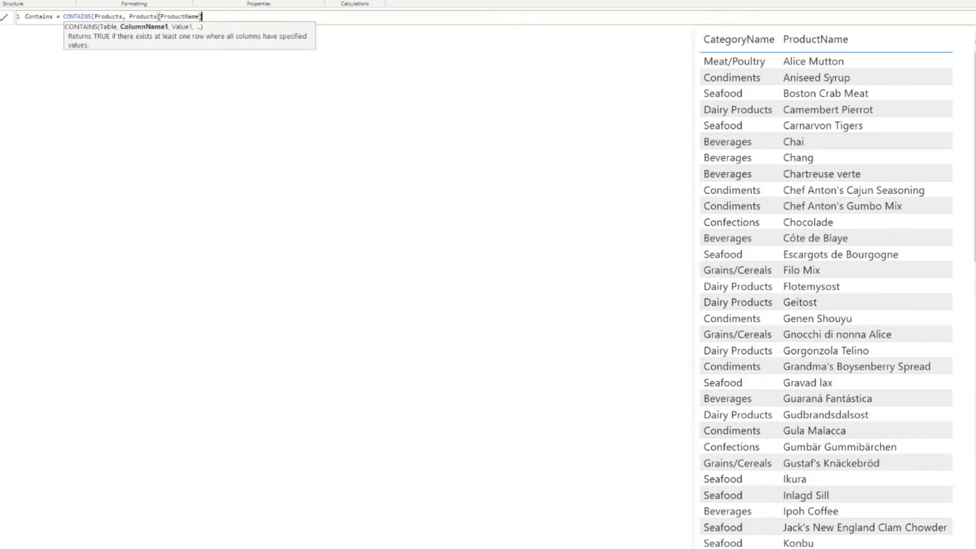
Set the value sought in ProductName to "Jack's New England Clam Chowder" and complete the Contains measure with spaced parentheses
{"action": "type", "text": ","}
{"action": "type", "text": "\"\""}
{"action": "type", "text": "Jack's"}
{"action": "type", "text": " New En"}
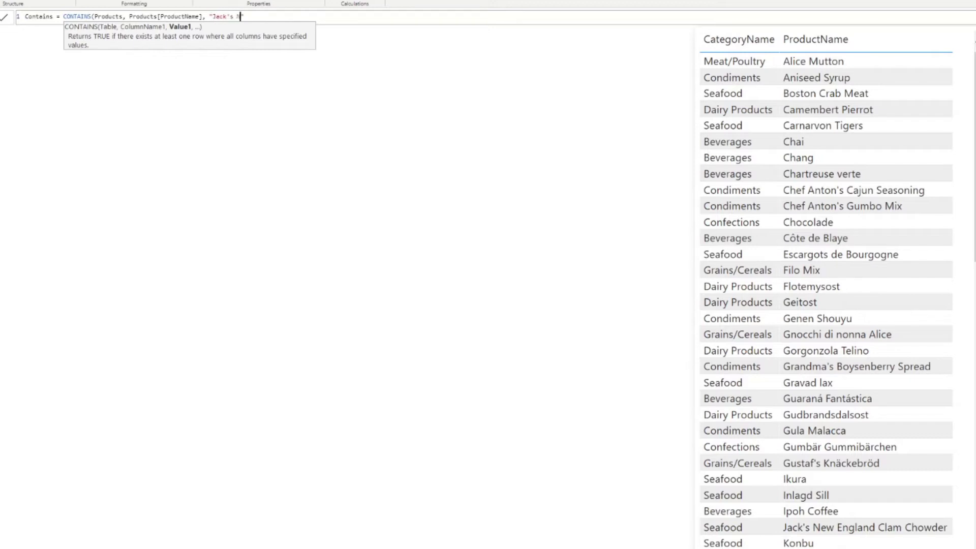
{"action": "type", "text": "gland Clam Chowder\" )"}
{"action": "left_click", "coordinate": [94, 17]}
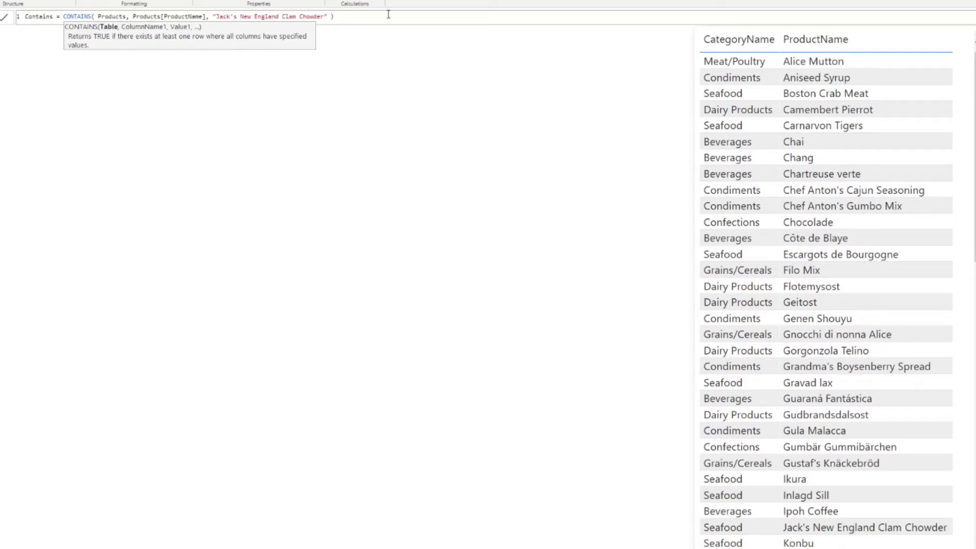
{"action": "left_click", "coordinate": [389, 18]}
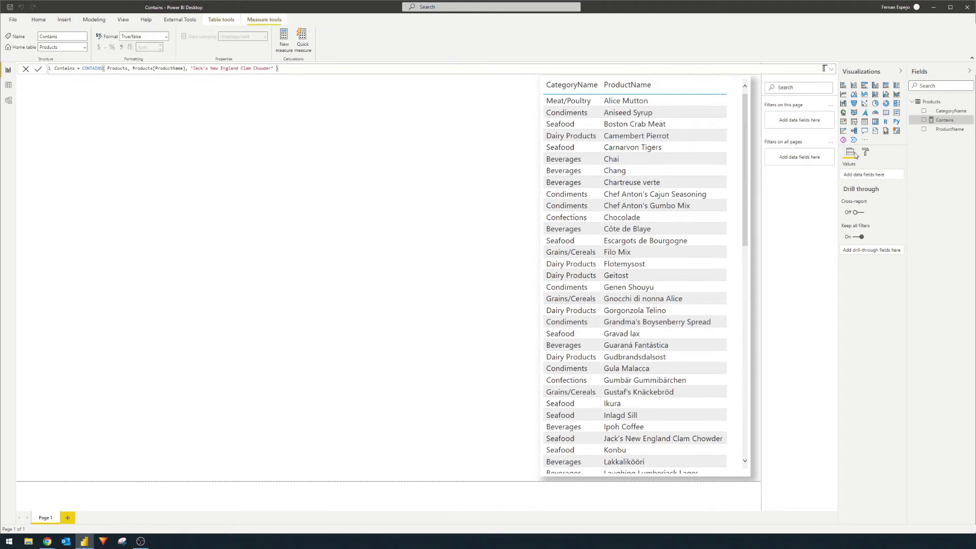
Show the Contains measure in a short card visual with a shadow beside the product table
{"action": "left_click_drag", "start_coordinate": [940, 121], "coordinate": [469, 151]}
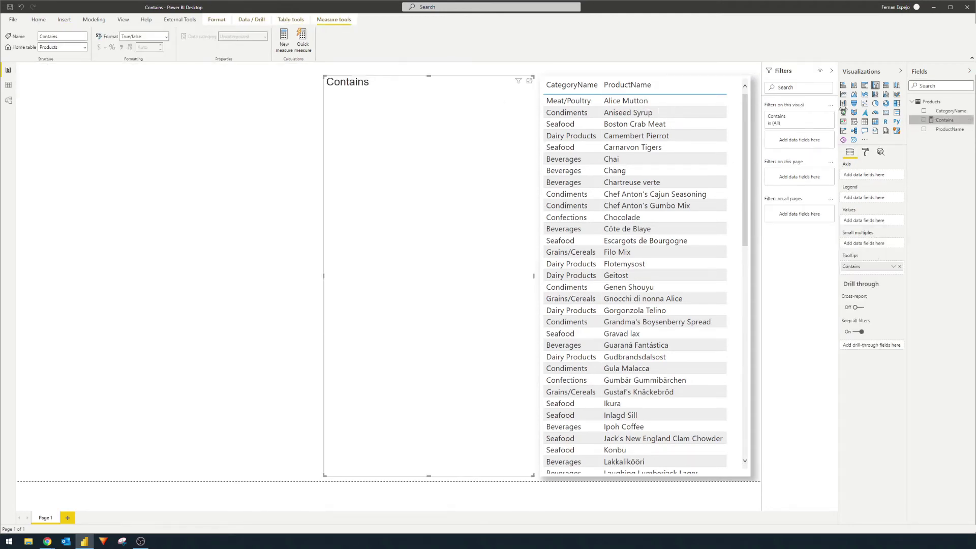
{"action": "left_click", "coordinate": [886, 115]}
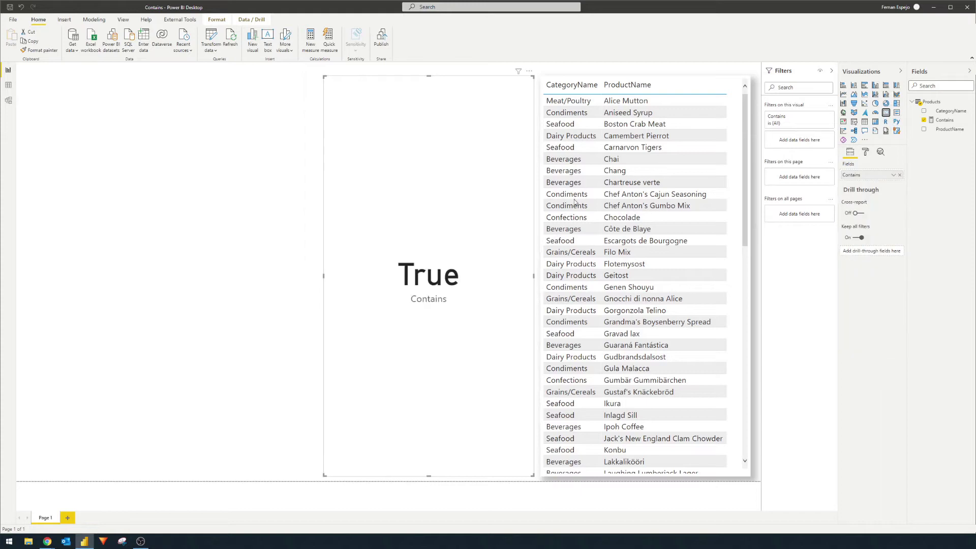
{"action": "left_click_drag", "start_coordinate": [429, 474], "coordinate": [449, 136]}
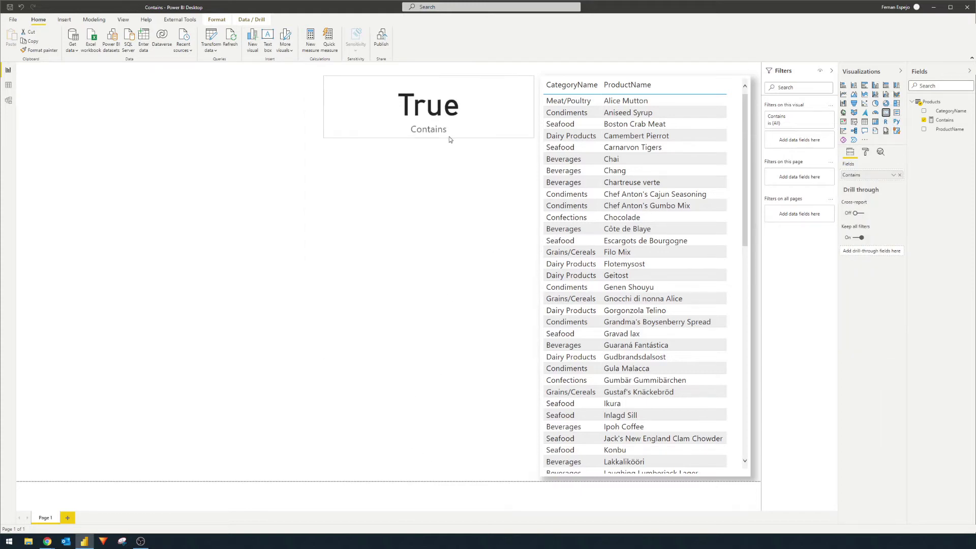
{"action": "left_click", "coordinate": [866, 152]}
{"action": "left_click", "coordinate": [888, 291]}
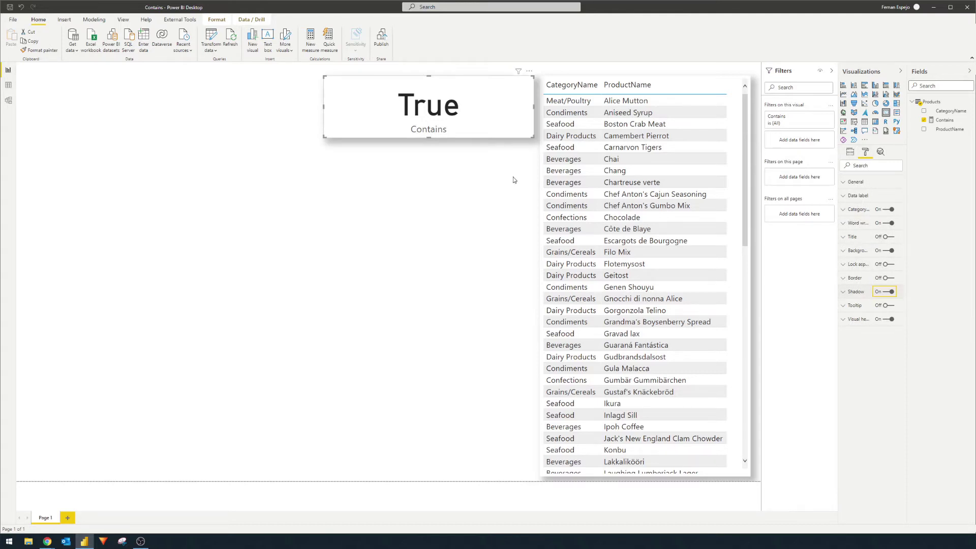
Shorten the product name sought by the Contains measure to "Clam Chowder" and apply the formula
{"action": "left_click", "coordinate": [944, 121]}
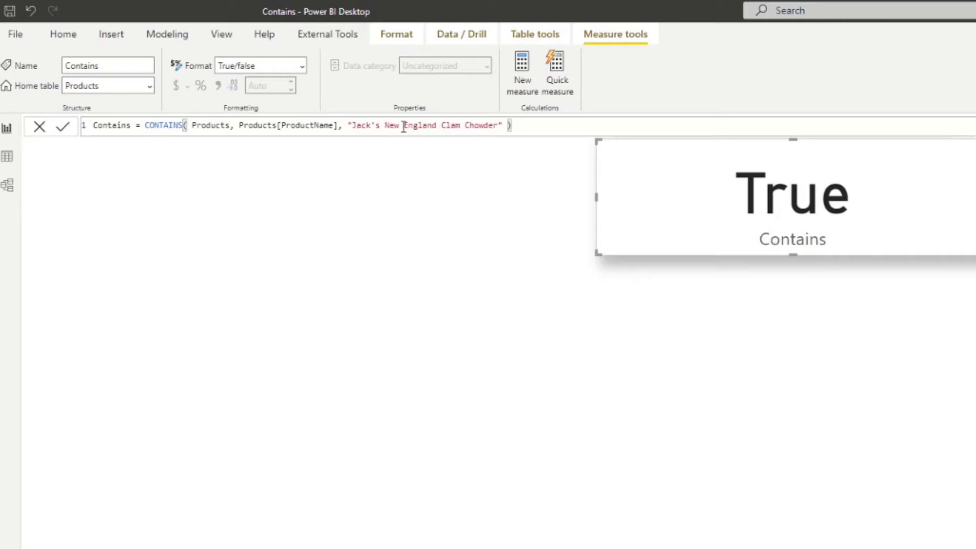
{"action": "left_click_drag", "start_coordinate": [441, 125], "coordinate": [357, 125]}
{"action": "key", "text": "ctrl+c"}
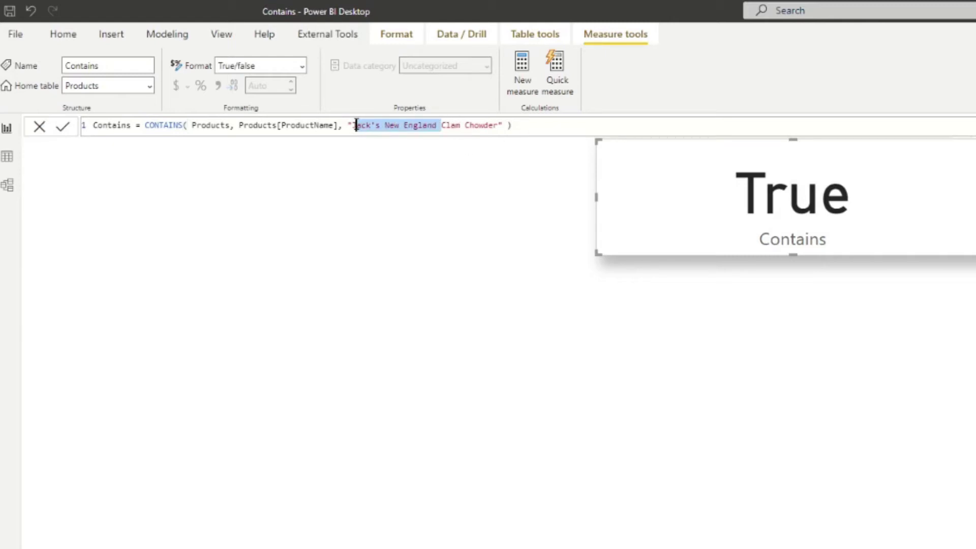
{"action": "key", "text": "BackSpace"}
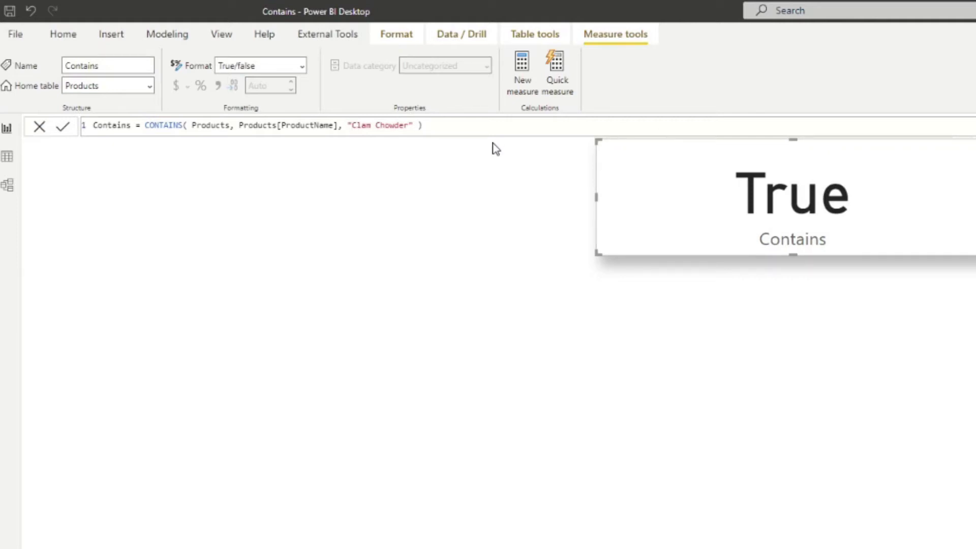
{"action": "key", "text": "Return"}
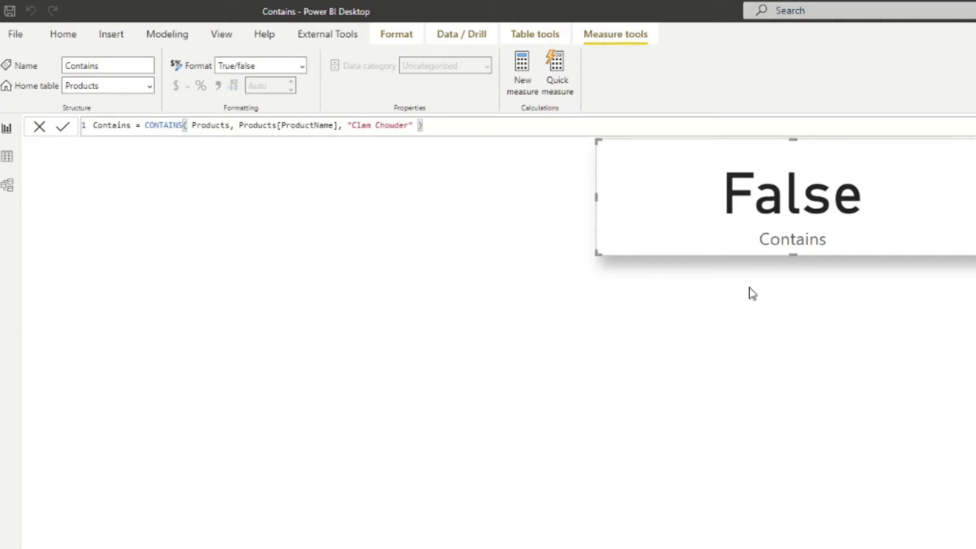
Restore the full product name "Jack's New England Clam Chowder" in the Contains measure
{"action": "left_click", "coordinate": [392, 127]}
{"action": "key", "text": "ctrl+v"}
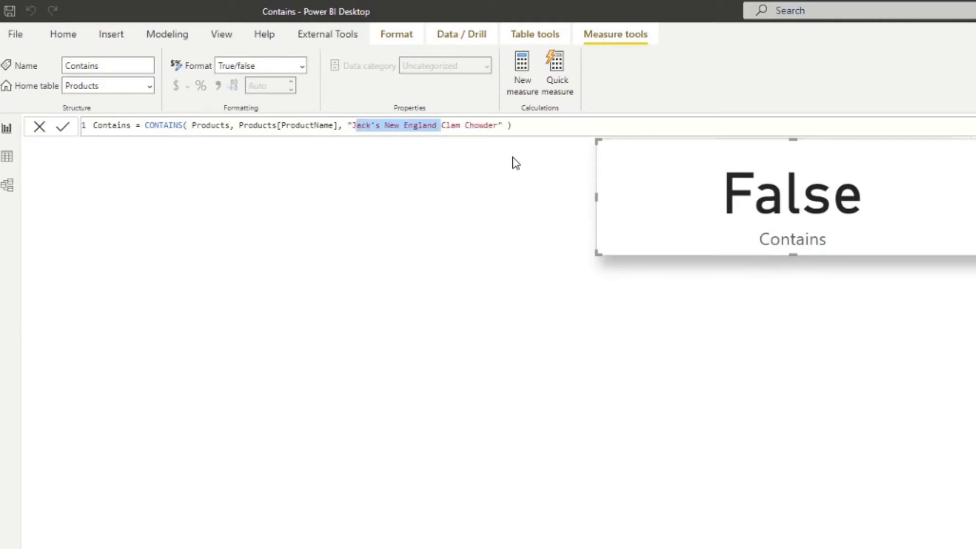
{"action": "left_click", "coordinate": [422, 125]}
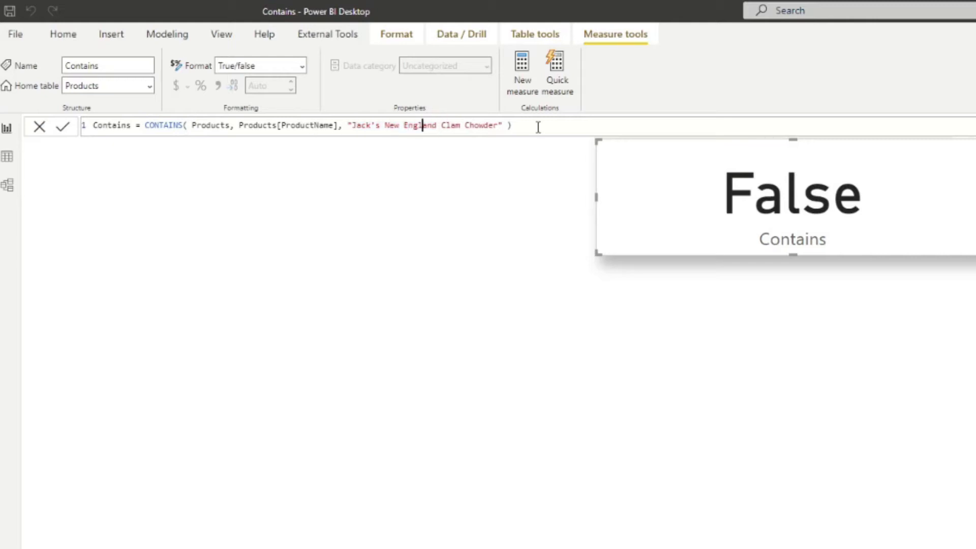
{"action": "left_click", "coordinate": [633, 172]}
Rewrite the last two words of the sought product name in capitals as "CLAM CHOWDER"
{"action": "left_click_drag", "start_coordinate": [501, 125], "coordinate": [441, 127]}
{"action": "type", "text": "CLAM CHOWEDER"}
{"action": "key", "text": "BackSpace"}
{"action": "key", "text": "BackSpace"}
{"action": "key", "text": "BackSpace"}
{"action": "key", "text": "BackSpace"}
{"action": "type", "text": "DER"}
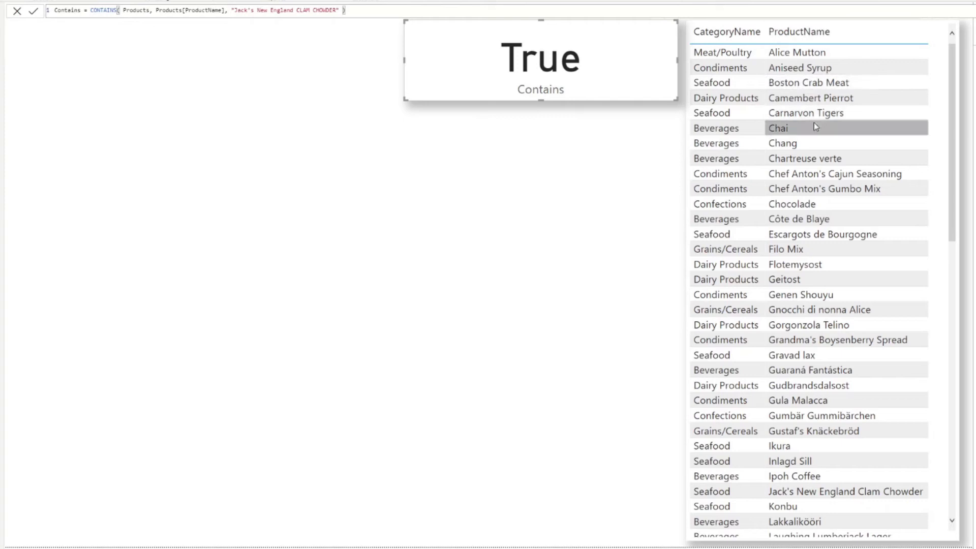
Add Products[CategoryName] with the value "Seafood" as a second column and value pair in the Contains measure
{"action": "left_click", "coordinate": [339, 10]}
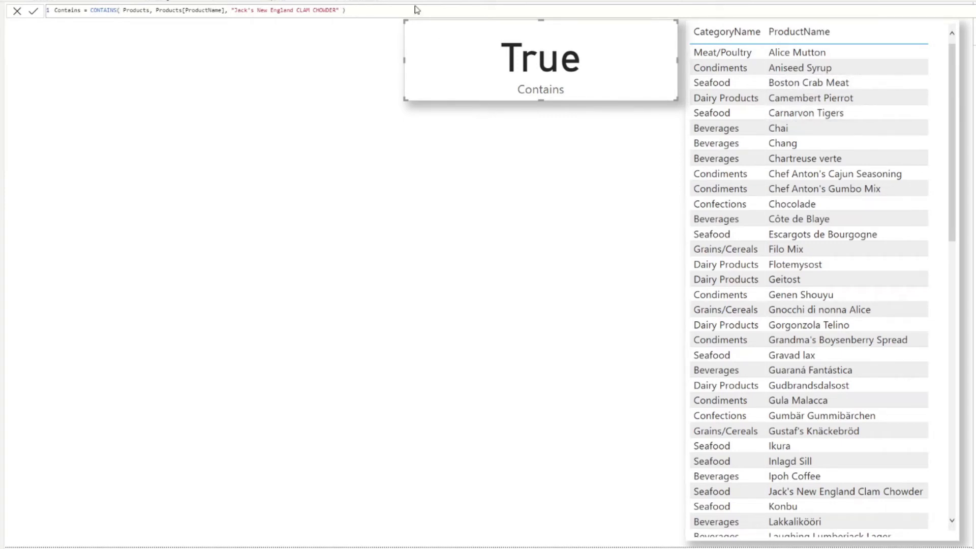
{"action": "type", "text": ", Ca"}
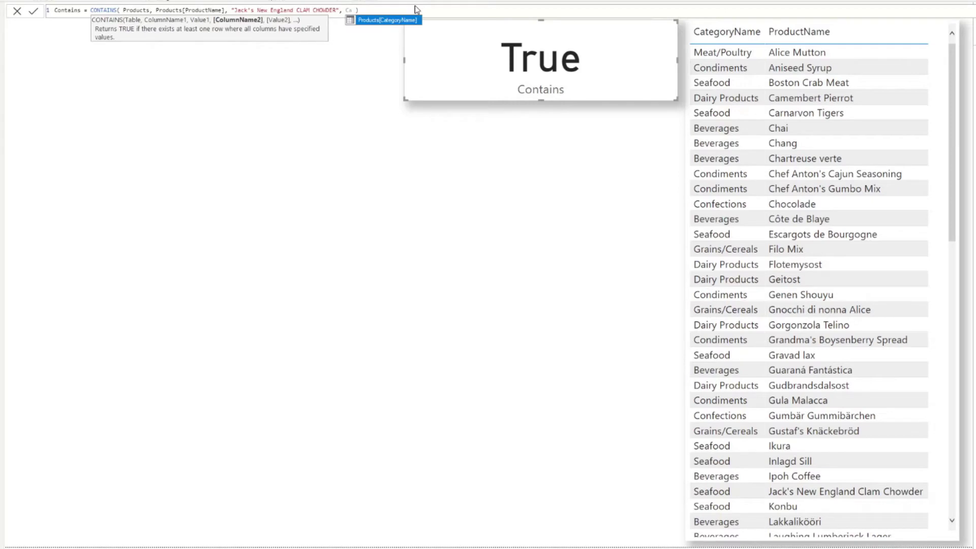
{"action": "key", "text": "Tab"}
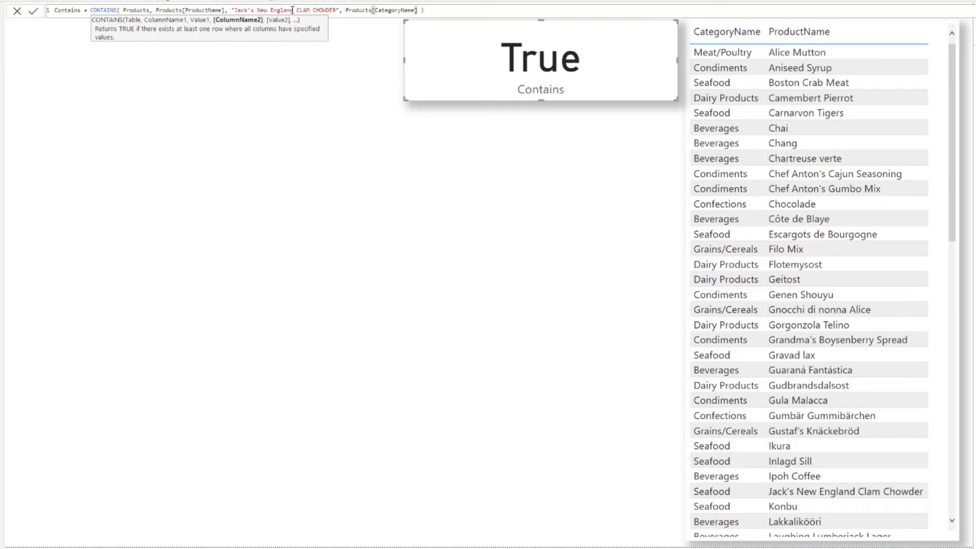
{"action": "type", "text": ", \""}
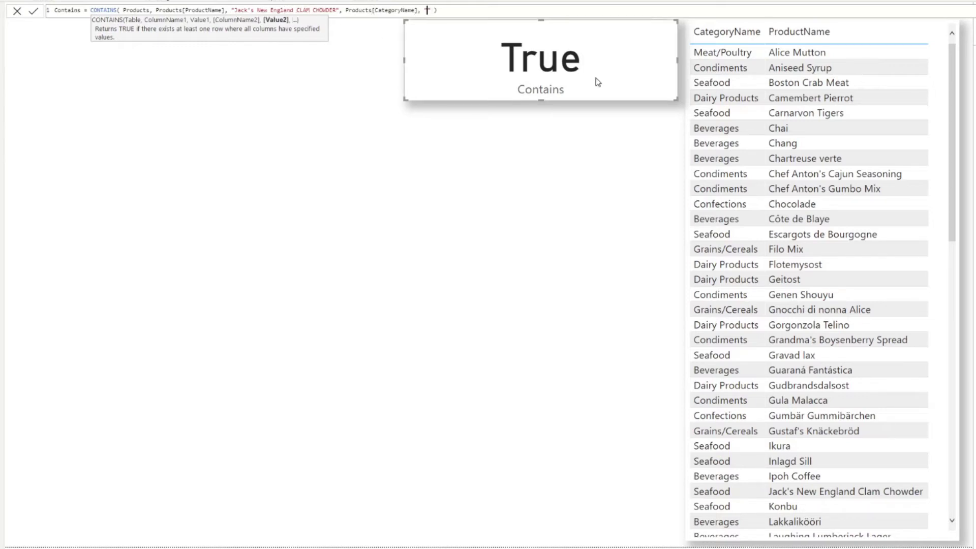
{"action": "type", "text": "Seafood"}
{"action": "key", "text": "End"}
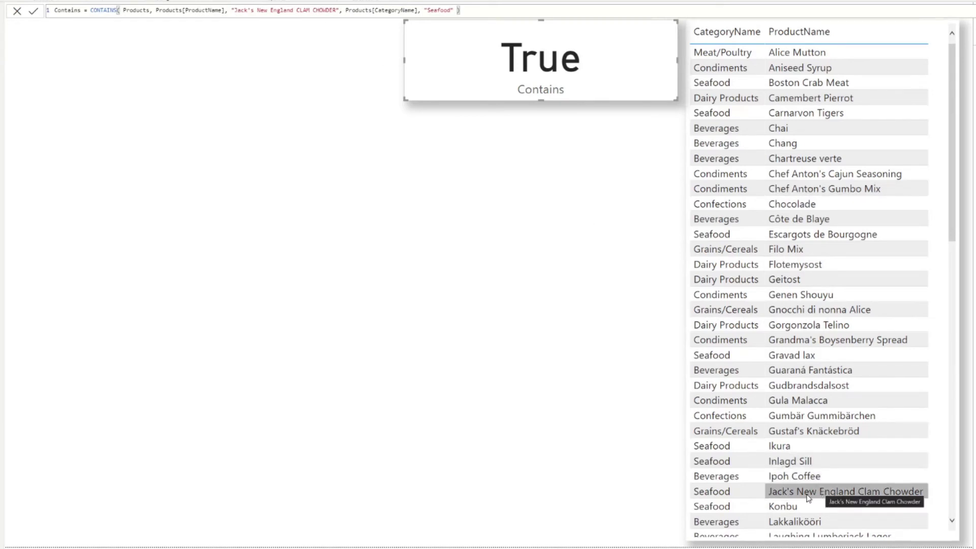
Highlight the Jack's New England Clam Chowder row, look through the neighbouring products, and clear the highlight
{"action": "left_click", "coordinate": [830, 497]}
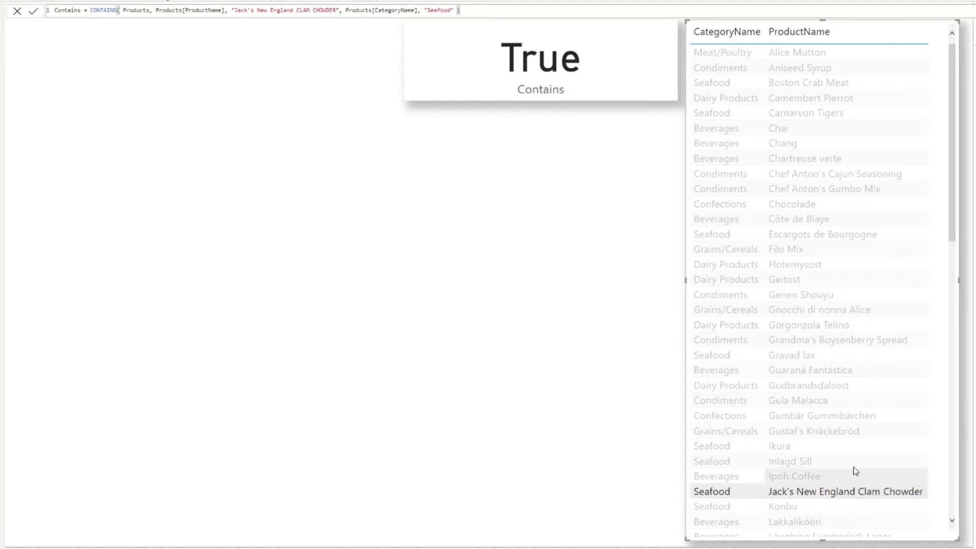
{"action": "scroll", "coordinate": [826, 161], "scroll_direction": "down", "scroll_amount": 4}
{"action": "scroll", "coordinate": [825, 161], "scroll_direction": "down", "scroll_amount": 1}
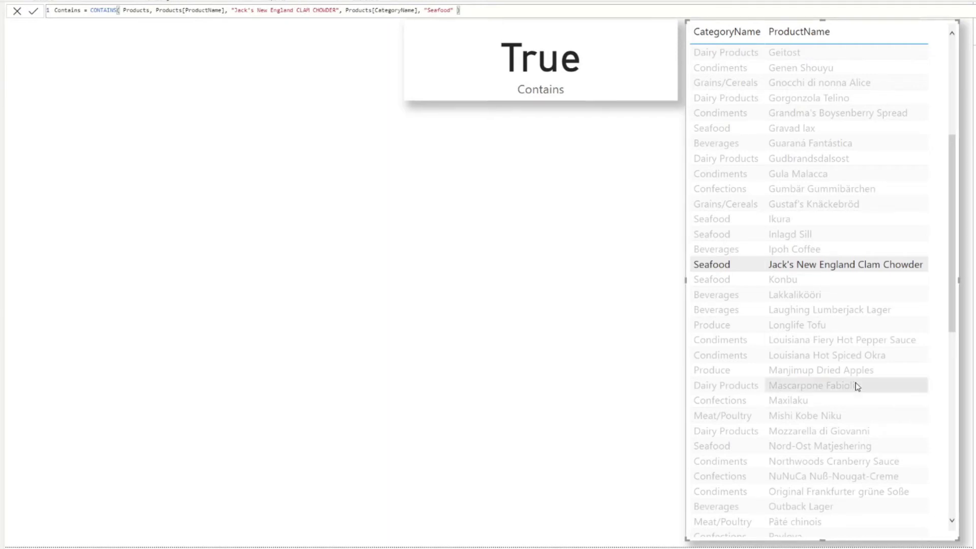
{"action": "left_click", "coordinate": [773, 265]}
Change the category value in the Contains measure to "Confections" and apply the formula
{"action": "double_click", "coordinate": [439, 10]}
{"action": "type", "text": "Con"}
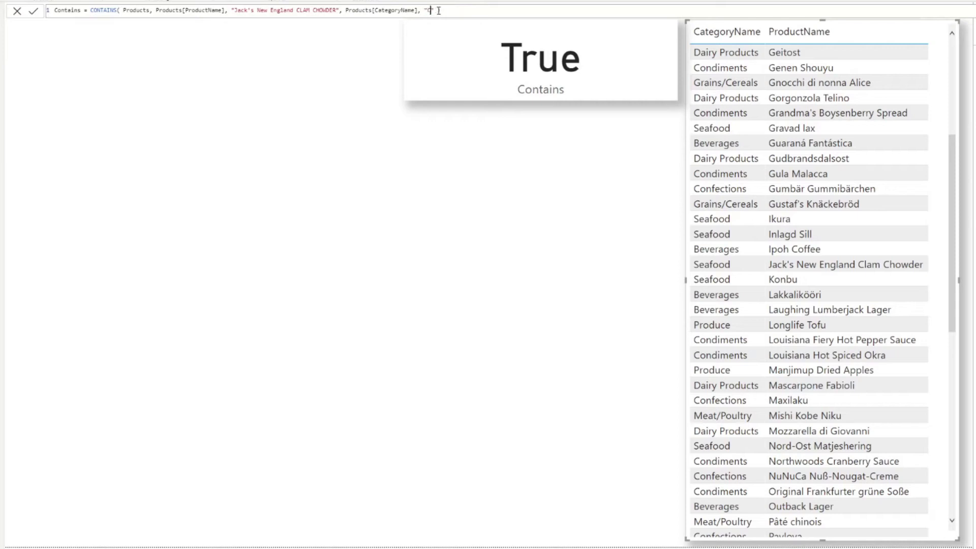
{"action": "type", "text": "fections"}
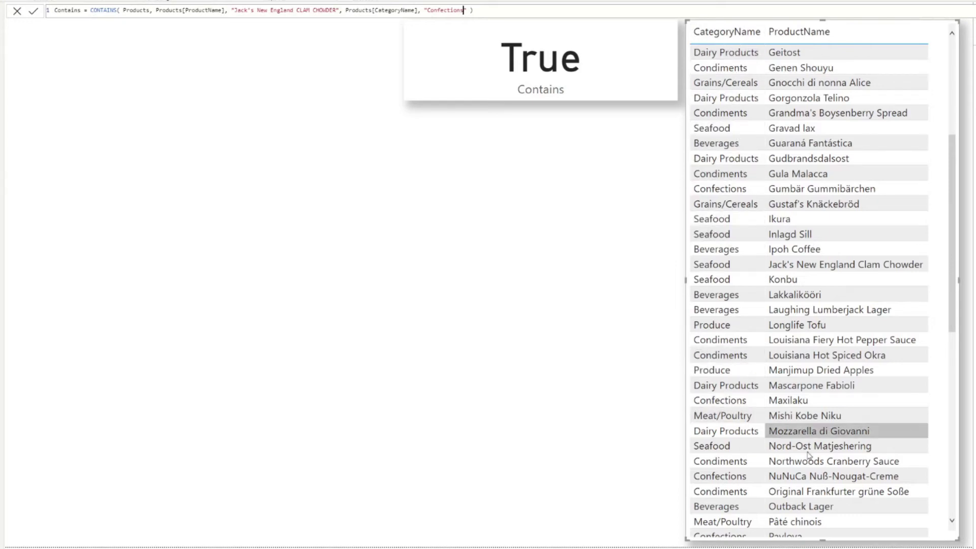
{"action": "scroll", "coordinate": [831, 334], "scroll_direction": "up", "scroll_amount": 5}
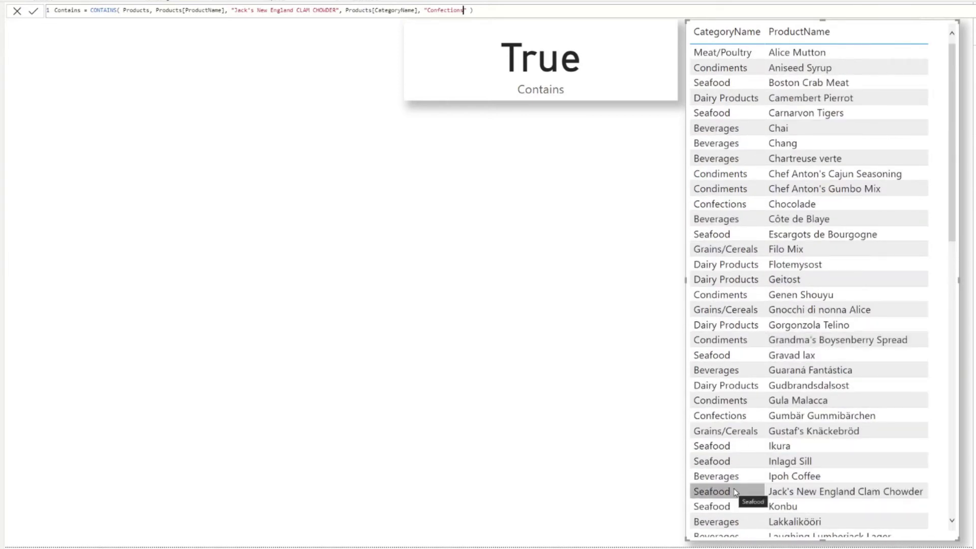
{"action": "key", "text": "Return"}
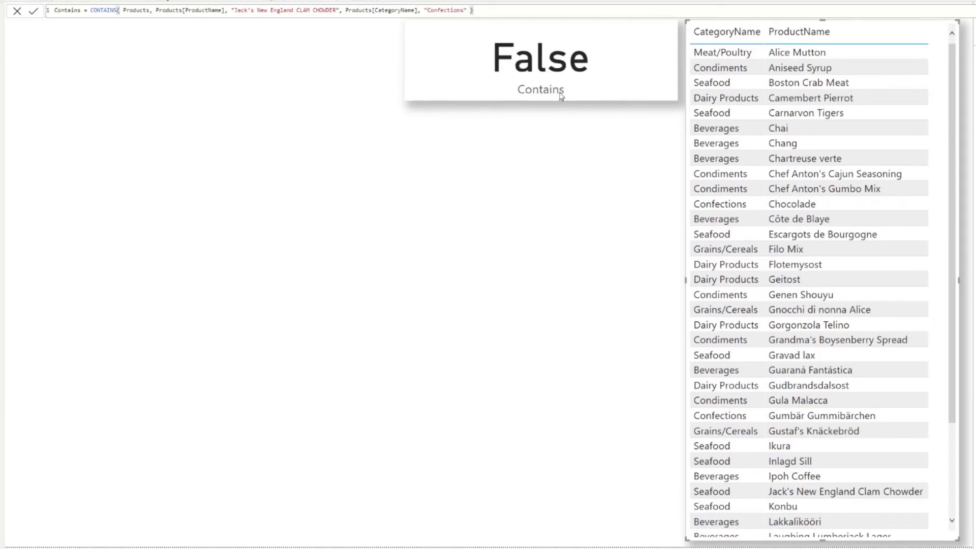
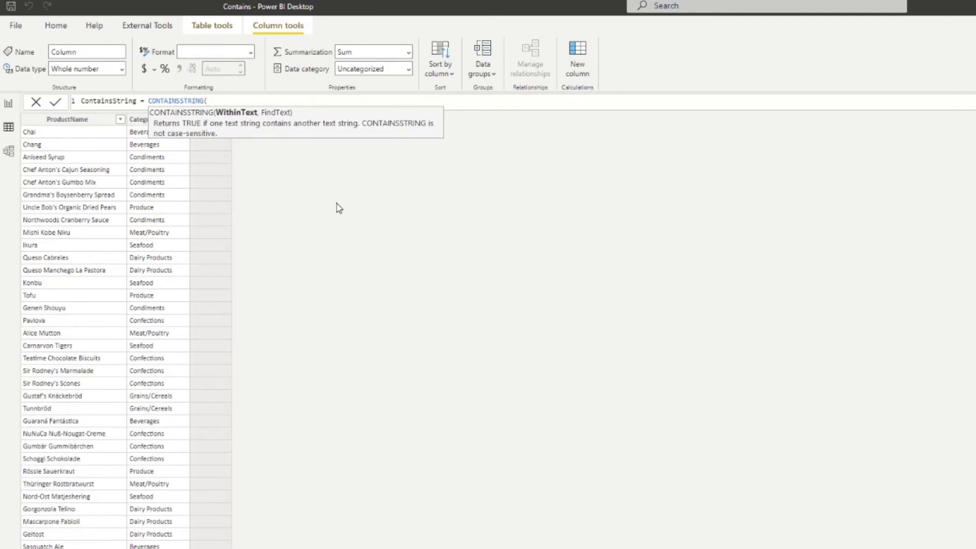
Complete the ContainsString column formula to search Products[ProductName] for "Chef" and apply it
{"action": "type", "text": "Produ"}
{"action": "key", "text": "Down"}
{"action": "key", "text": "Down"}
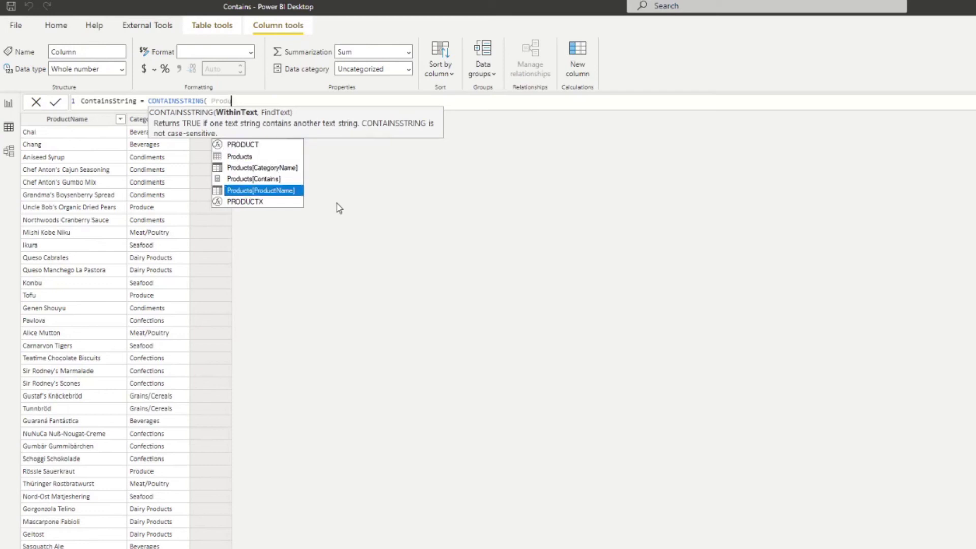
{"action": "key", "text": "Tab"}
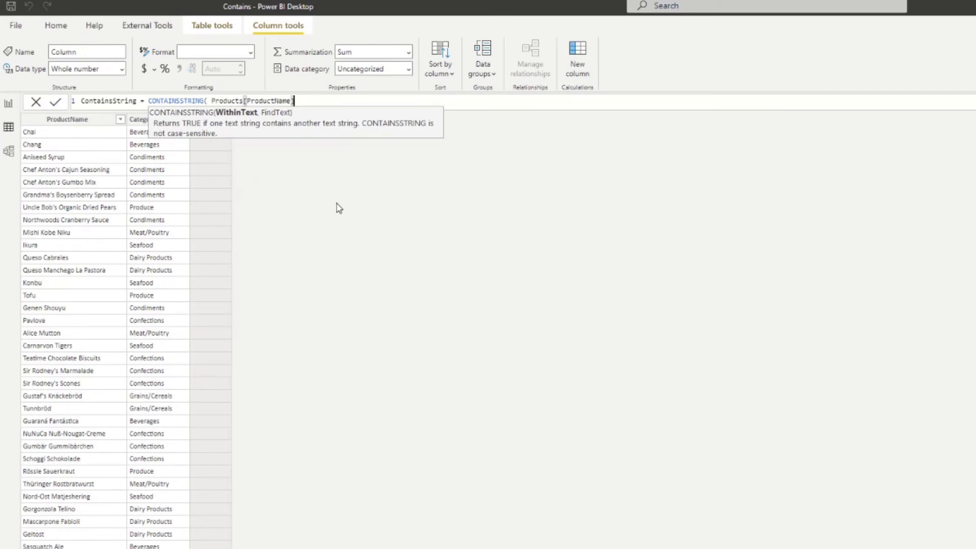
{"action": "type", "text": ", "}
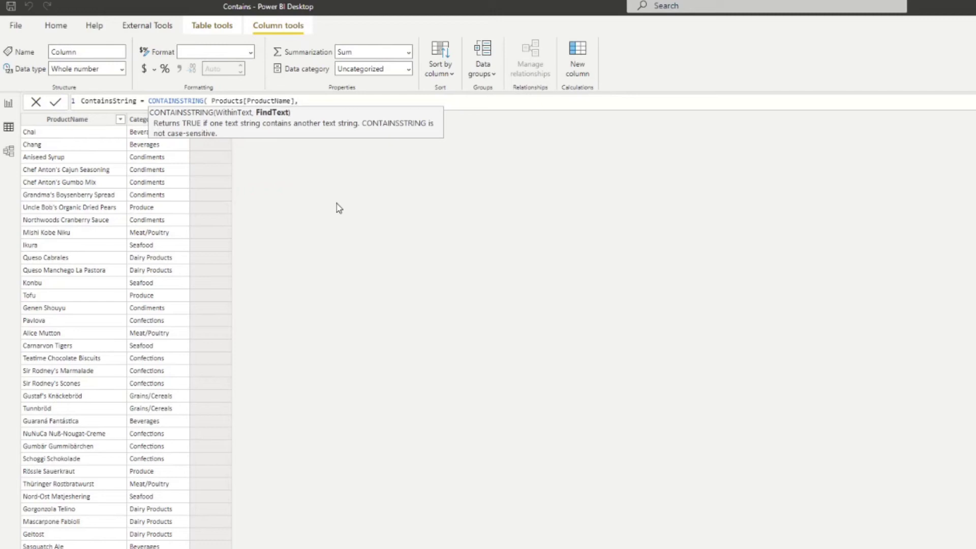
{"action": "type", "text": "\"C\""}
{"action": "type", "text": "hef"}
{"action": "type", "text": ")"}
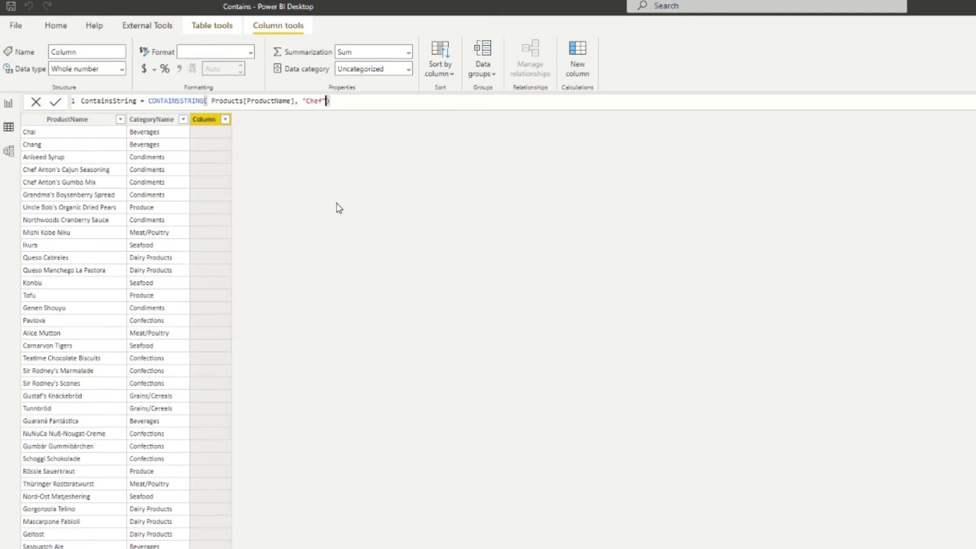
{"action": "key", "text": "Return"}
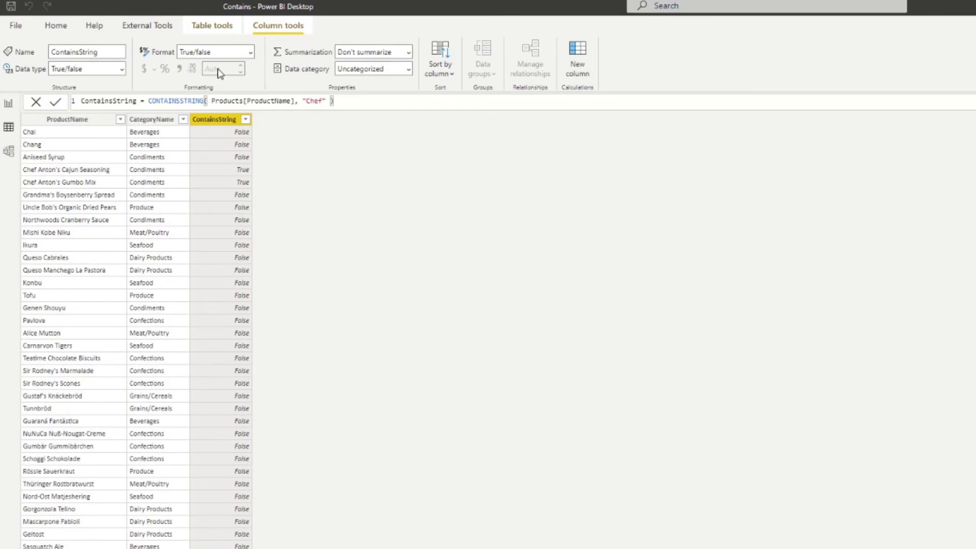
Filter the ContainsString column to True and examine the product names that match "Chef"
{"action": "scroll", "coordinate": [241, 403], "scroll_direction": "down", "scroll_amount": 5}
{"action": "scroll", "coordinate": [241, 403], "scroll_direction": "up", "scroll_amount": 3}
{"action": "scroll", "coordinate": [241, 403], "scroll_direction": "up", "scroll_amount": 3}
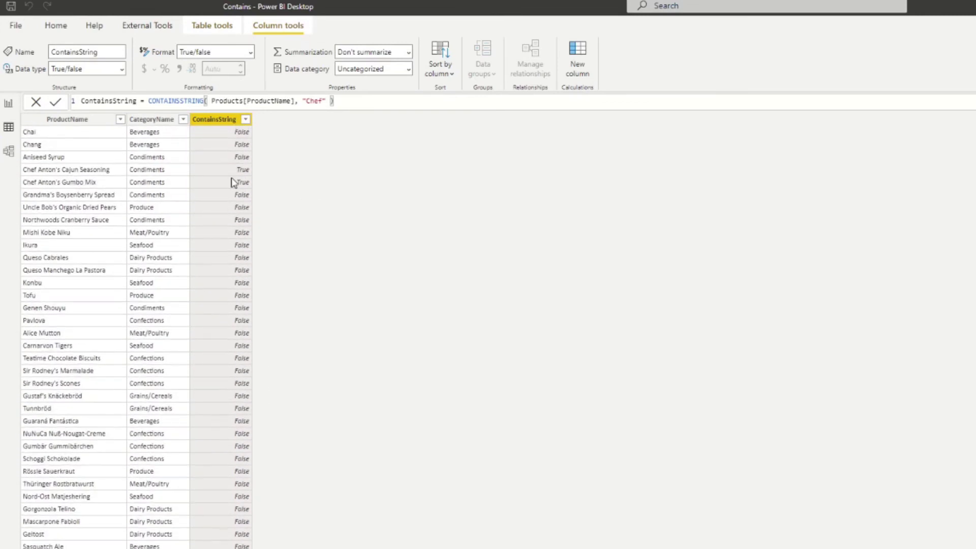
{"action": "left_click", "coordinate": [246, 119]}
{"action": "left_click", "coordinate": [285, 209]}
{"action": "left_click", "coordinate": [285, 231]}
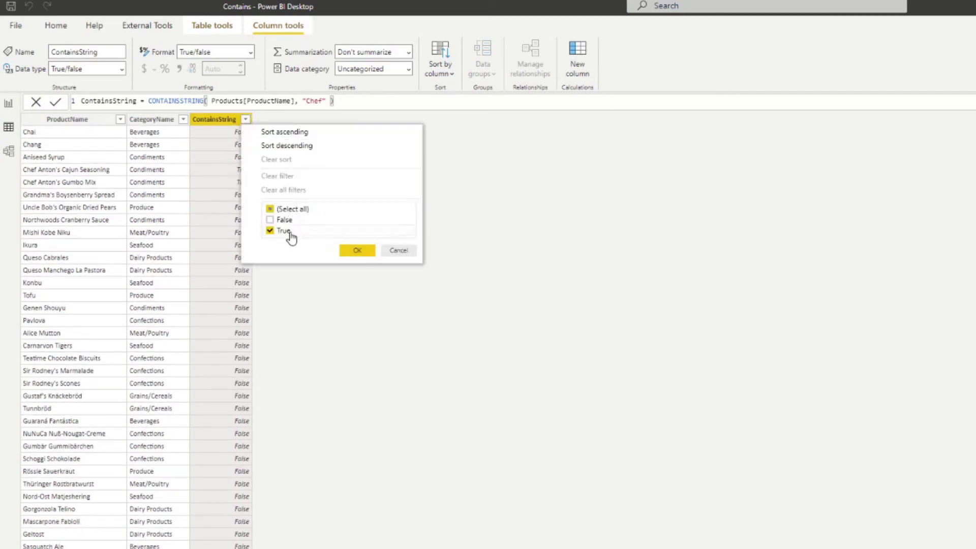
{"action": "left_click", "coordinate": [358, 250]}
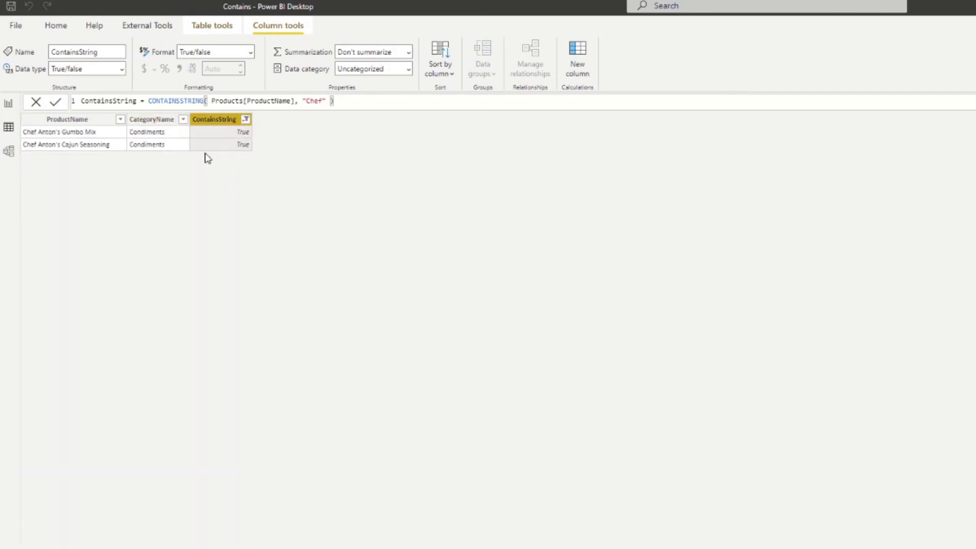
{"action": "left_click", "coordinate": [115, 149]}
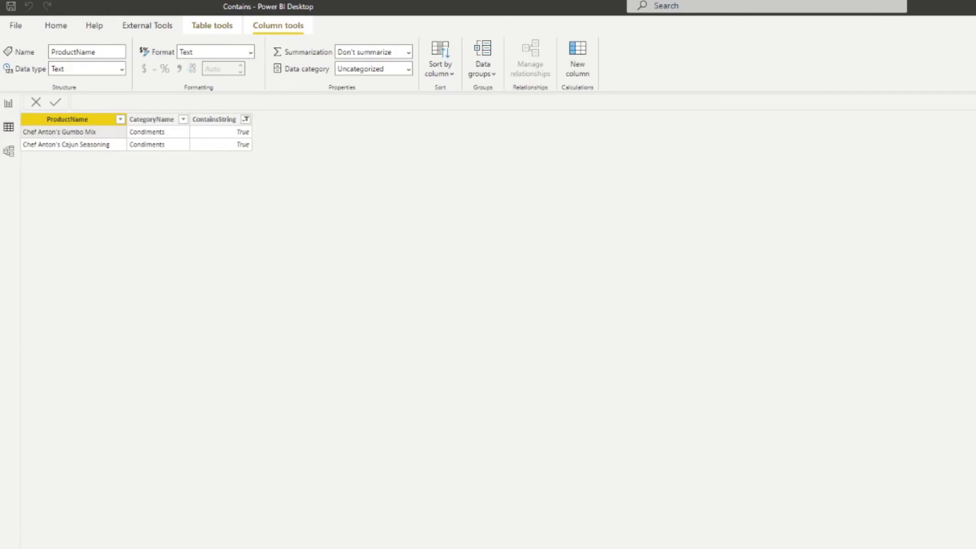
{"action": "left_click", "coordinate": [214, 119]}
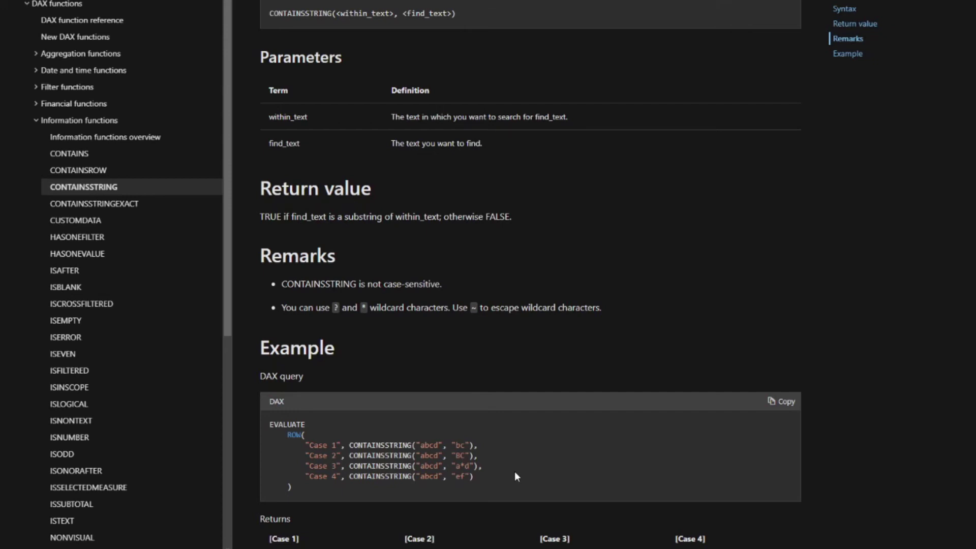
Switch back to Power BI Desktop from the documentation and clear the filter on the ContainsString column
{"action": "key", "text": "alt+Tab"}
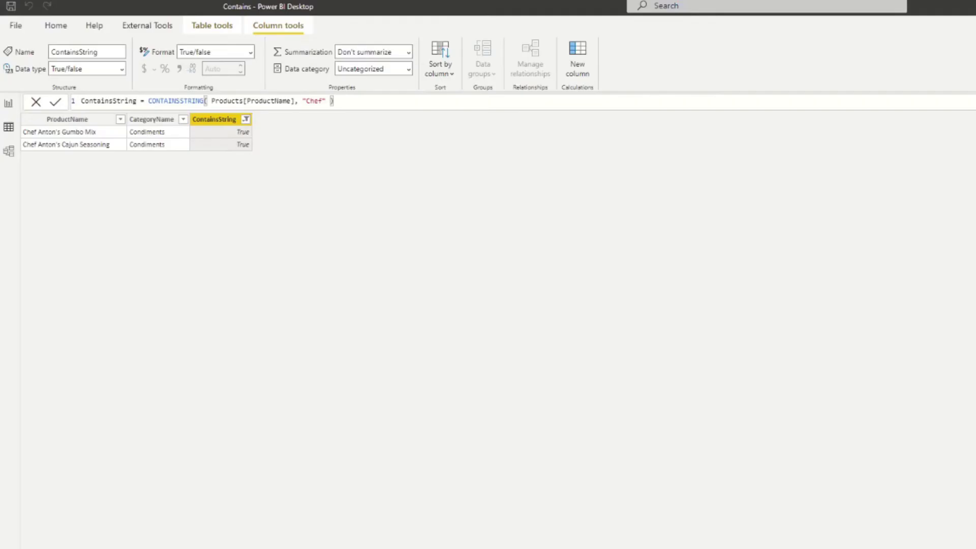
{"action": "left_click", "coordinate": [246, 120]}
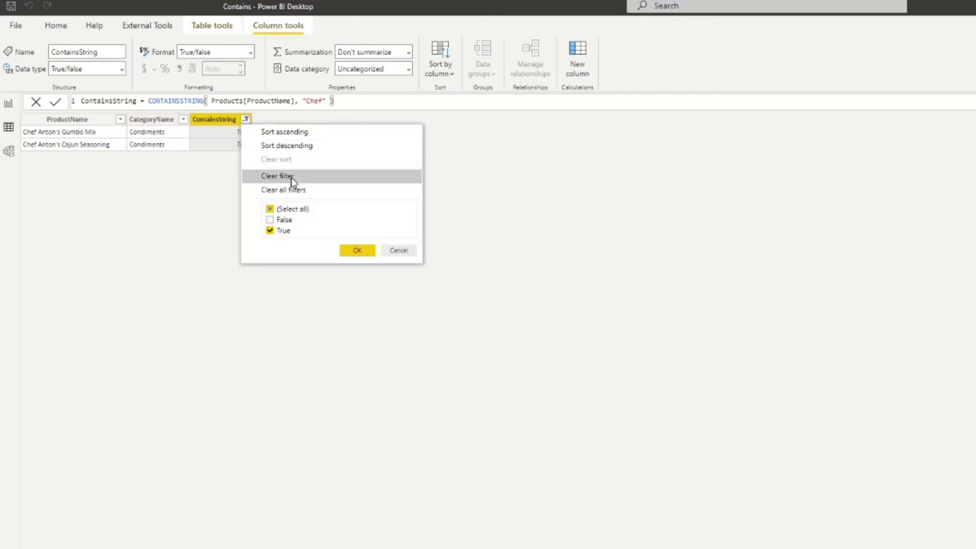
{"action": "left_click", "coordinate": [288, 177]}
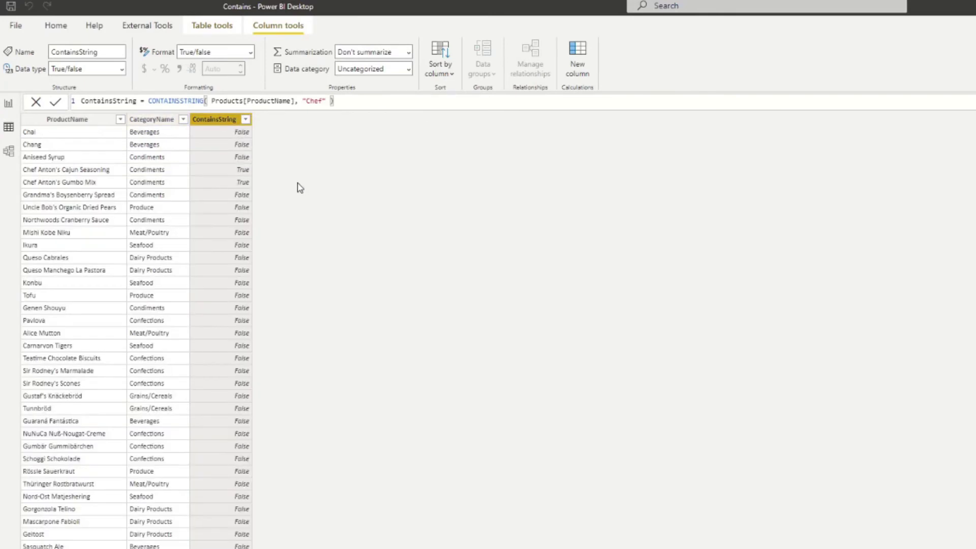
Change the search text in the ContainsString formula to the wildcard pattern "C*i" and apply it
{"action": "left_click", "coordinate": [323, 101]}
{"action": "key", "text": "BackSpace"}
{"action": "key", "text": "BackSpace"}
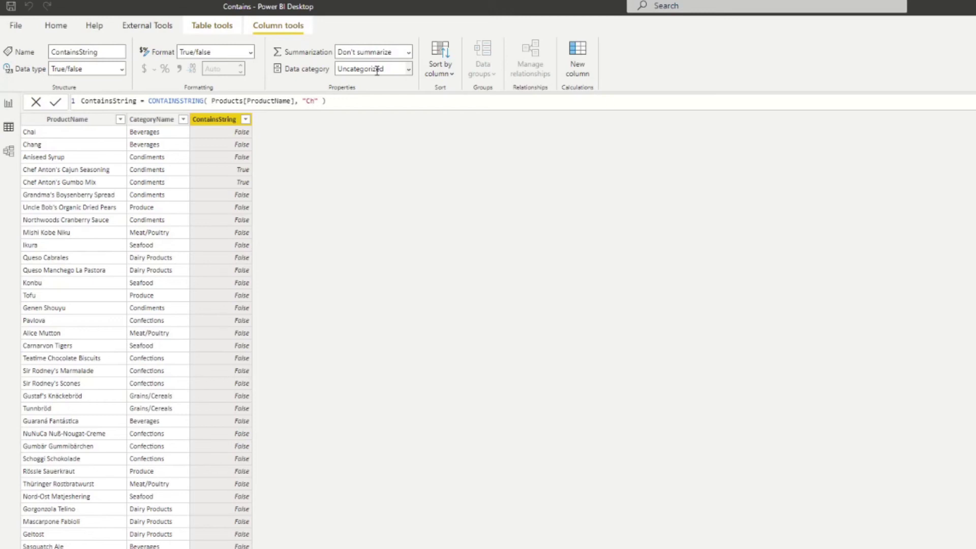
{"action": "key", "text": "BackSpace"}
{"action": "type", "text": "*"}
{"action": "type", "text": "i"}
{"action": "key", "text": "Return"}
Show only the True rows of ContainsString and examine how Chai and Gnocchi di nonna Alice match the "C*i" pattern
{"action": "left_click", "coordinate": [246, 119]}
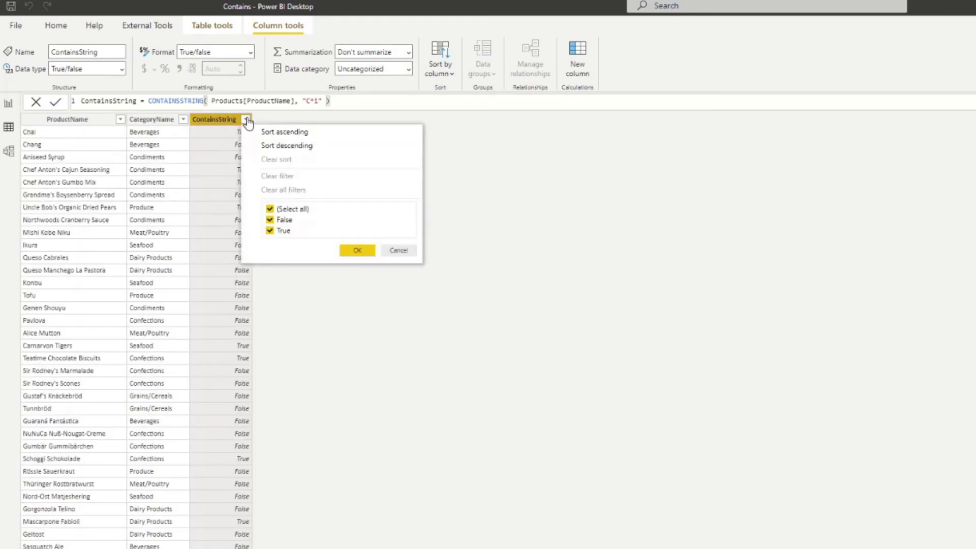
{"action": "left_click", "coordinate": [283, 210]}
{"action": "left_click", "coordinate": [287, 232]}
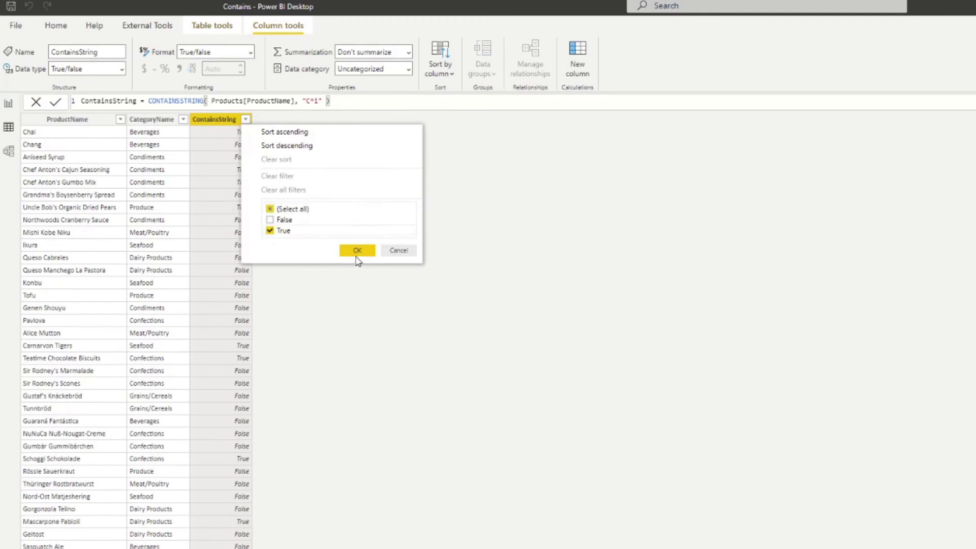
{"action": "left_click", "coordinate": [357, 251]}
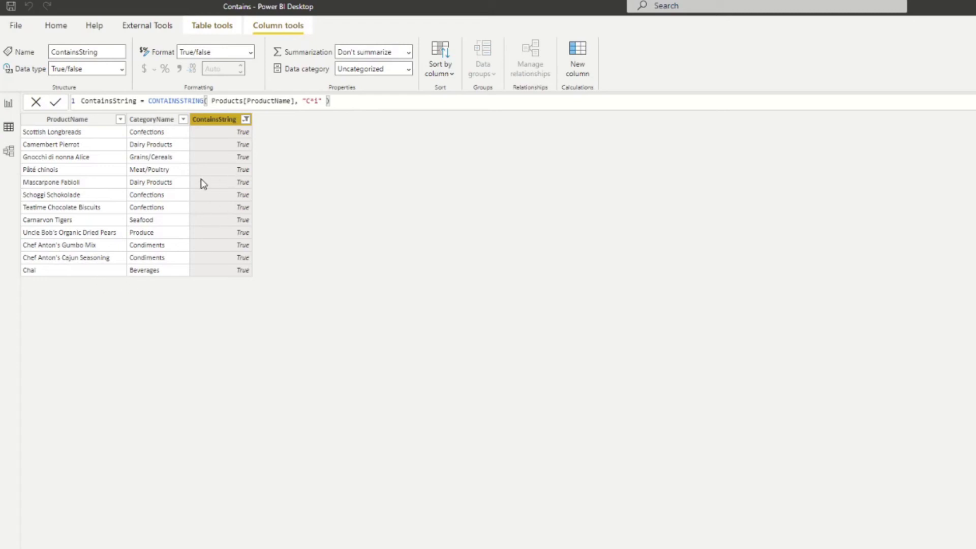
{"action": "left_click", "coordinate": [101, 271]}
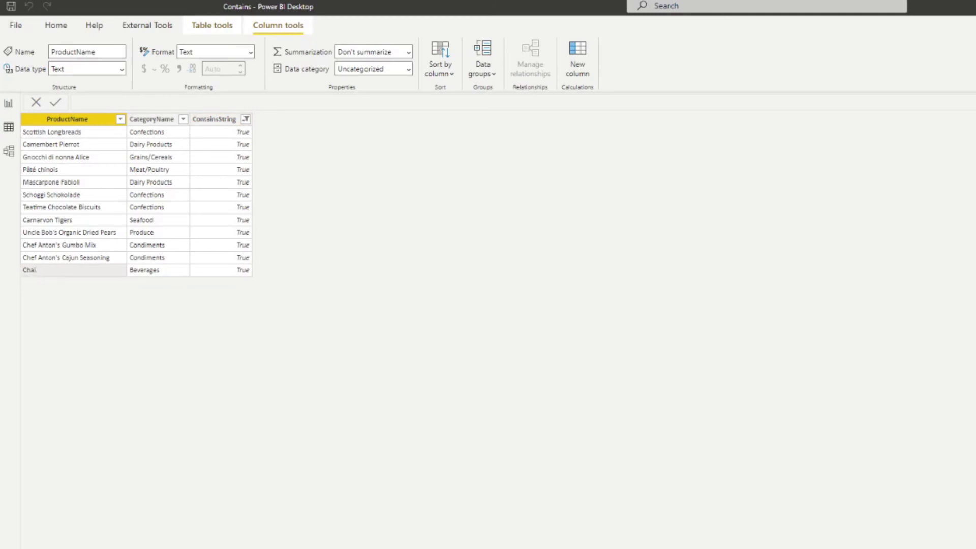
{"action": "left_click", "coordinate": [214, 119]}
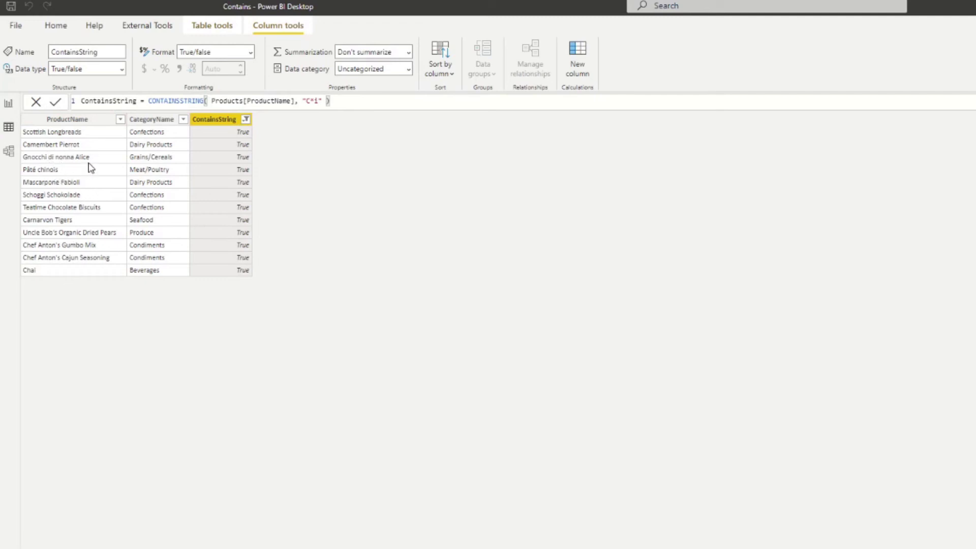
{"action": "left_click", "coordinate": [35, 162]}
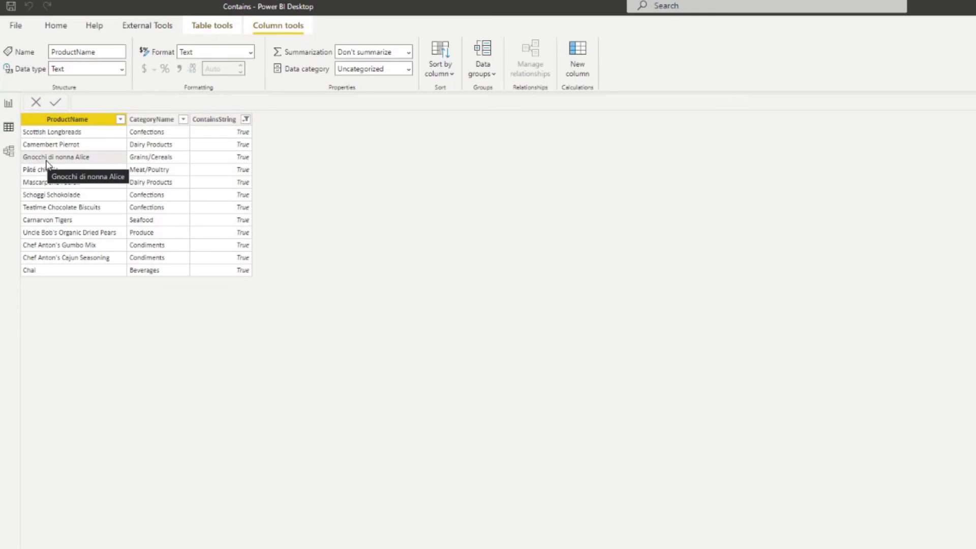
{"action": "left_click", "coordinate": [207, 120]}
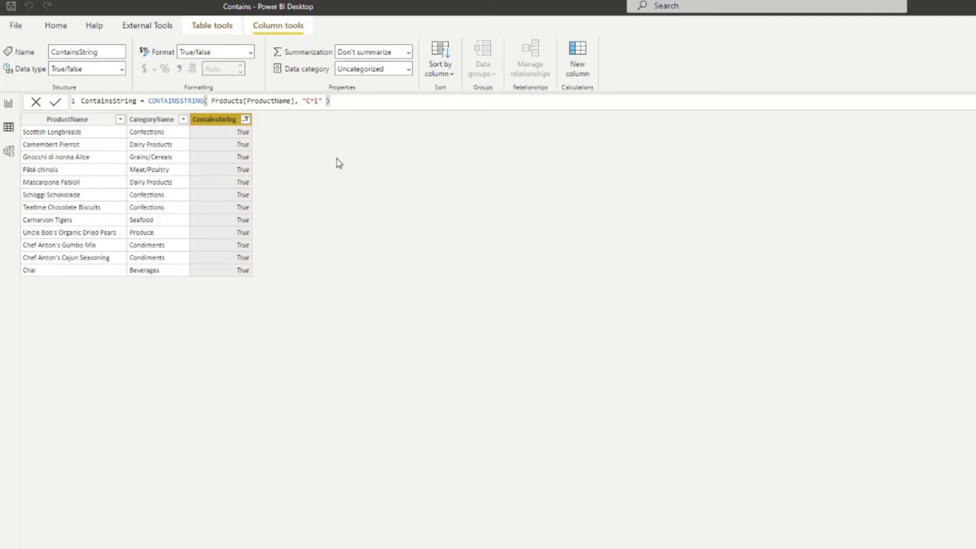
Replace the search text in the ContainsString formula with the single-character wildcard pattern "Ch?i" and apply it
{"action": "left_click", "coordinate": [315, 101]}
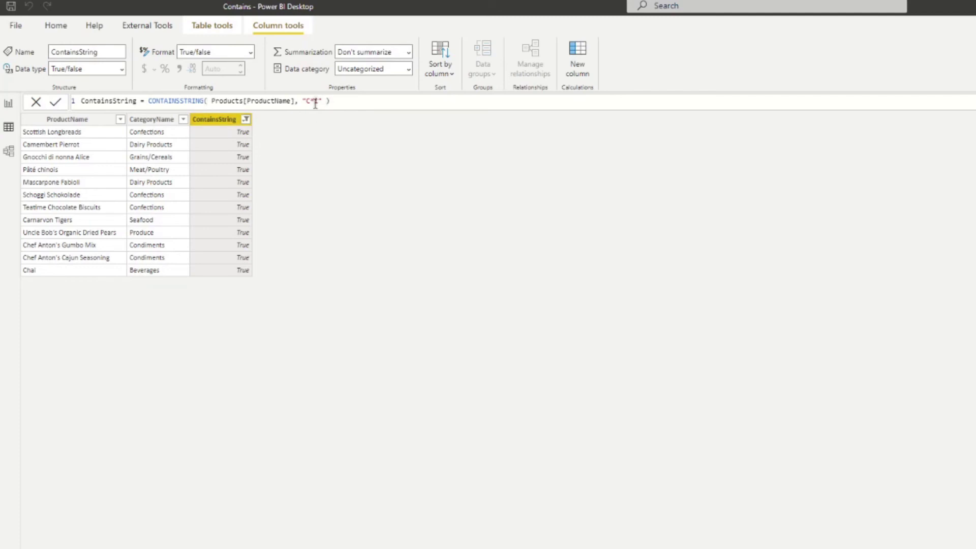
{"action": "key", "text": "BackSpace"}
{"action": "type", "text": "ha"}
{"action": "key", "text": "BackSpace"}
{"action": "type", "text": "?i"}
{"action": "key", "text": "Return"}
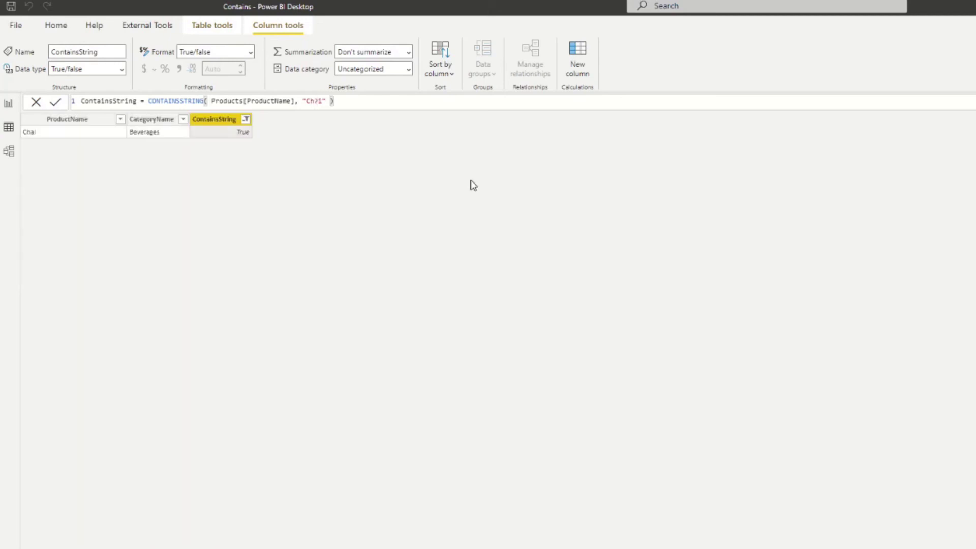
{"action": "left_click", "coordinate": [324, 103]}
{"action": "left_click", "coordinate": [318, 103]}
{"action": "key", "text": "BackSpace"}
{"action": "type", "text": "a"}
{"action": "key", "text": "BackSpace"}
{"action": "type", "text": "?"}
Add a calculated column named ContainsStringExact to the Products table and start its formula with the CONTAINSSTRINGEXACT function
{"action": "left_click", "coordinate": [9, 127]}
{"action": "left_click", "coordinate": [57, 32]}
{"action": "left_click", "coordinate": [478, 55]}
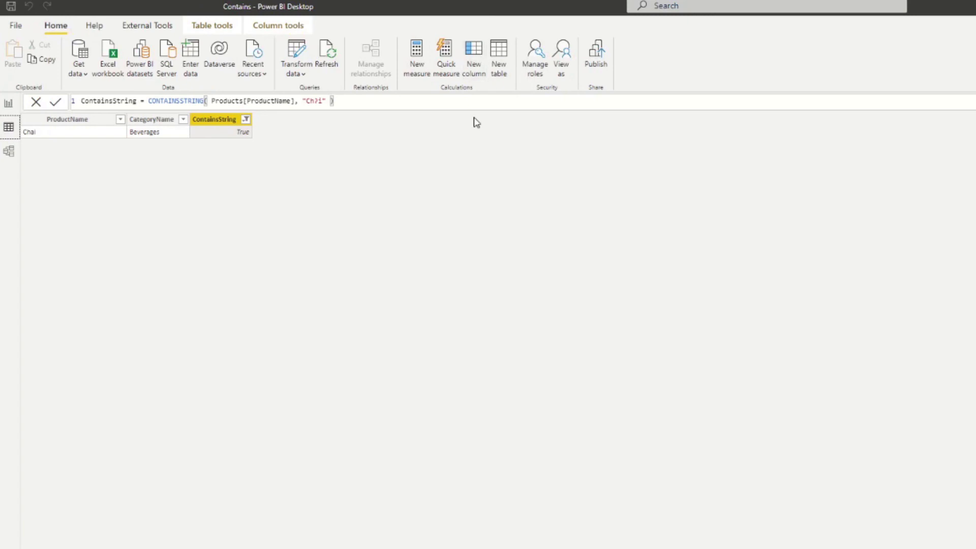
{"action": "type", "text": "ContainsString"}
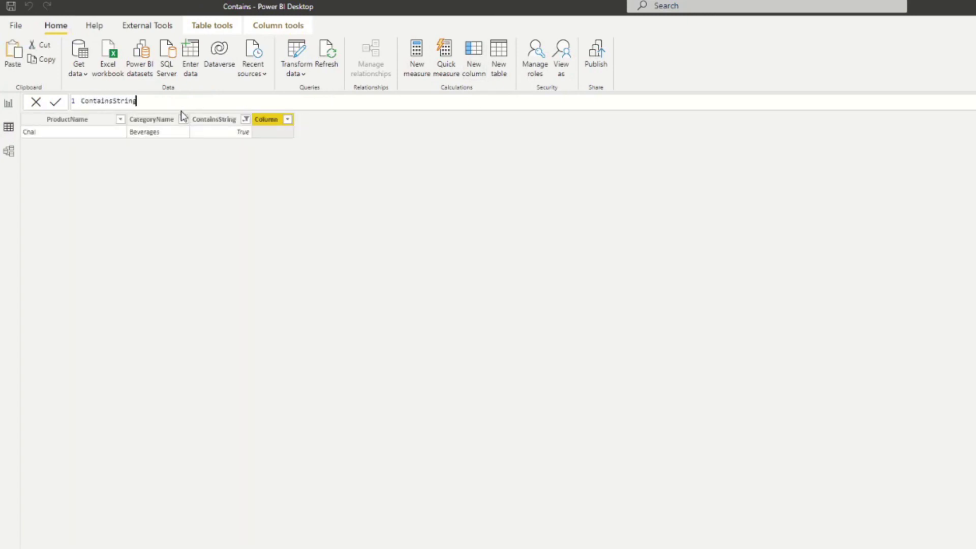
{"action": "type", "text": "Exact = CONT"}
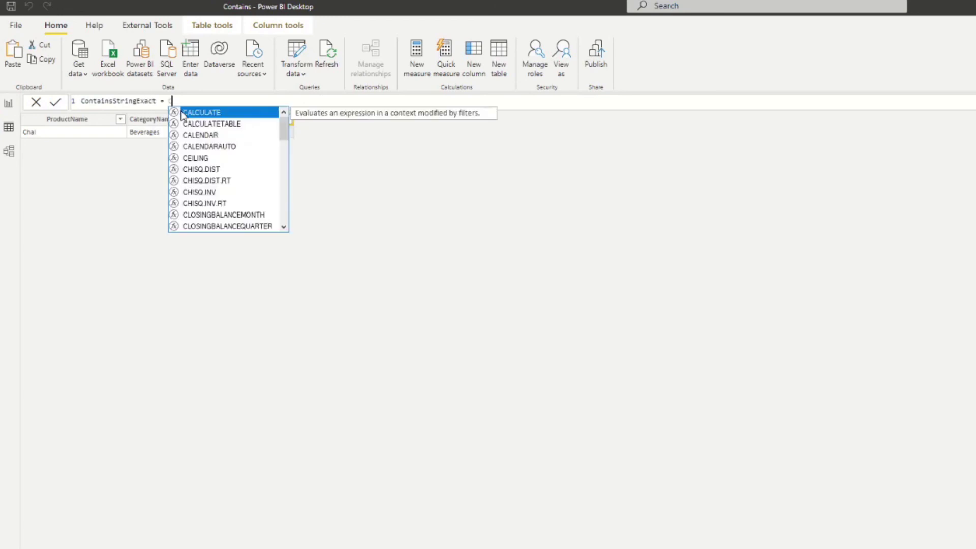
{"action": "key", "text": "Down"}
{"action": "key", "text": "Down"}
{"action": "key", "text": "Down"}
{"action": "key", "text": "Down"}
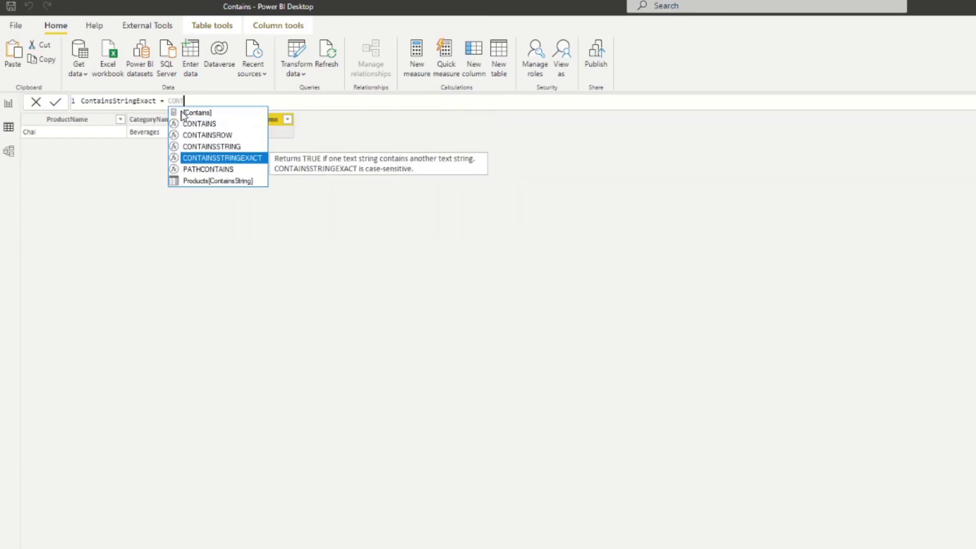
{"action": "key", "text": "Tab"}
{"action": "key", "text": "BackSpace"}
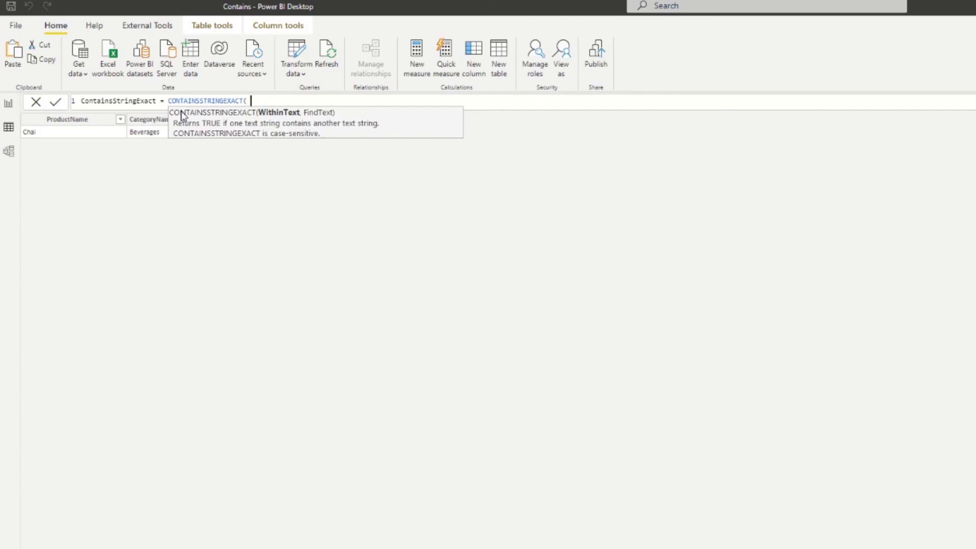
Complete the ContainsStringExact formula with Products[ProductName] as the text and "Chai" as the search text, and apply it
{"action": "type", "text": "Prod"}
{"action": "key", "text": "Down"}
{"action": "key", "text": "Down"}
{"action": "key", "text": "Down"}
{"action": "key", "text": "Down"}
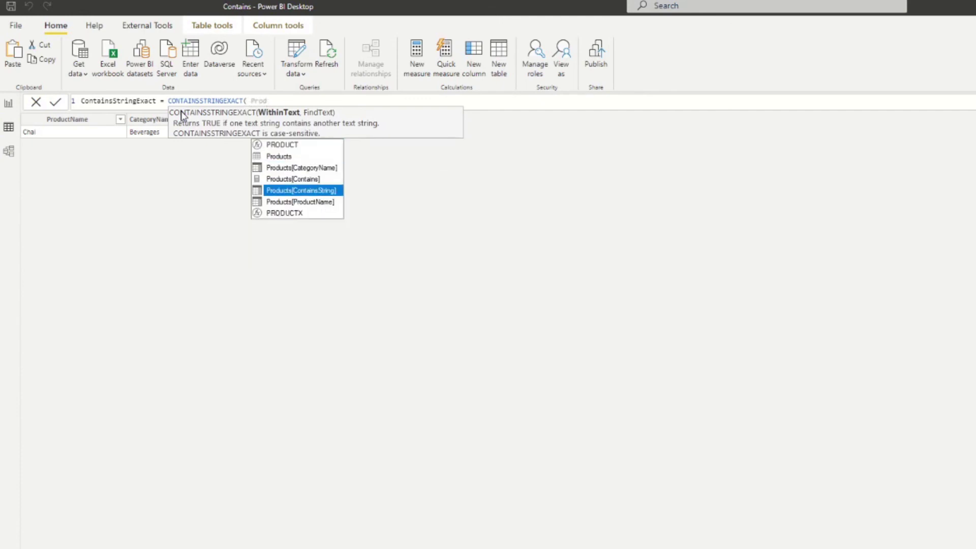
{"action": "key", "text": "Down"}
{"action": "key", "text": "Tab"}
{"action": "type", "text": ", \""}
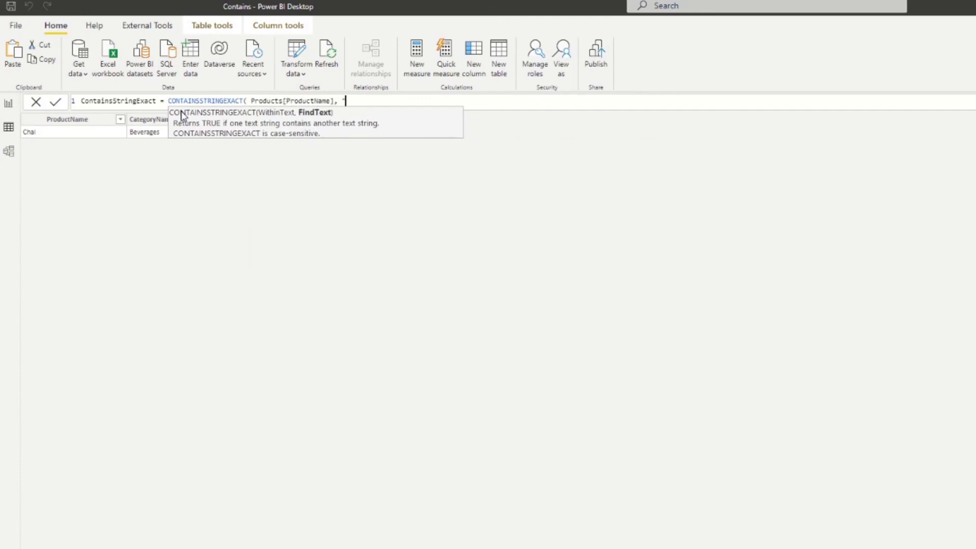
{"action": "type", "text": "Chai\" )"}
{"action": "key", "text": "Return"}
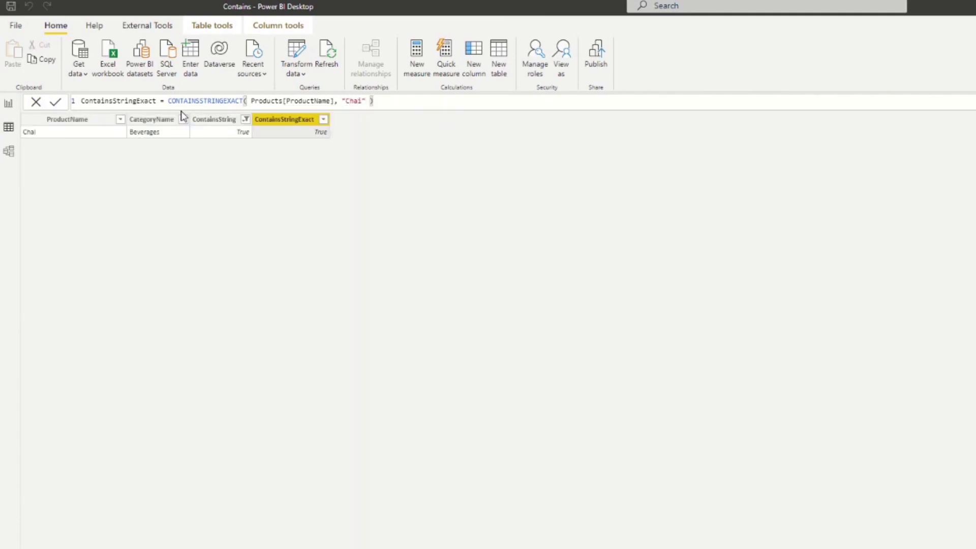
Clear the filter on the ContainsString column and check the ContainsStringExact result in the Chai row
{"action": "left_click", "coordinate": [245, 119]}
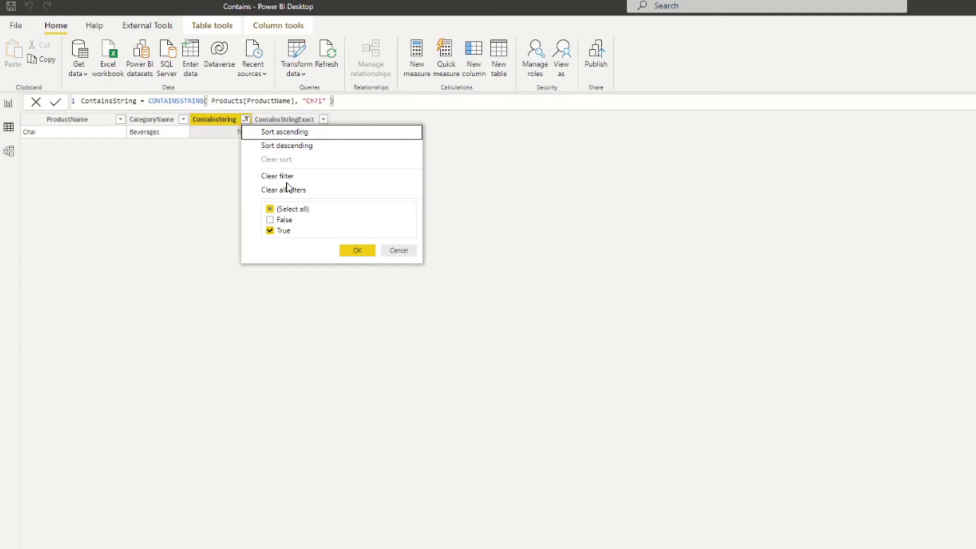
{"action": "left_click", "coordinate": [295, 176]}
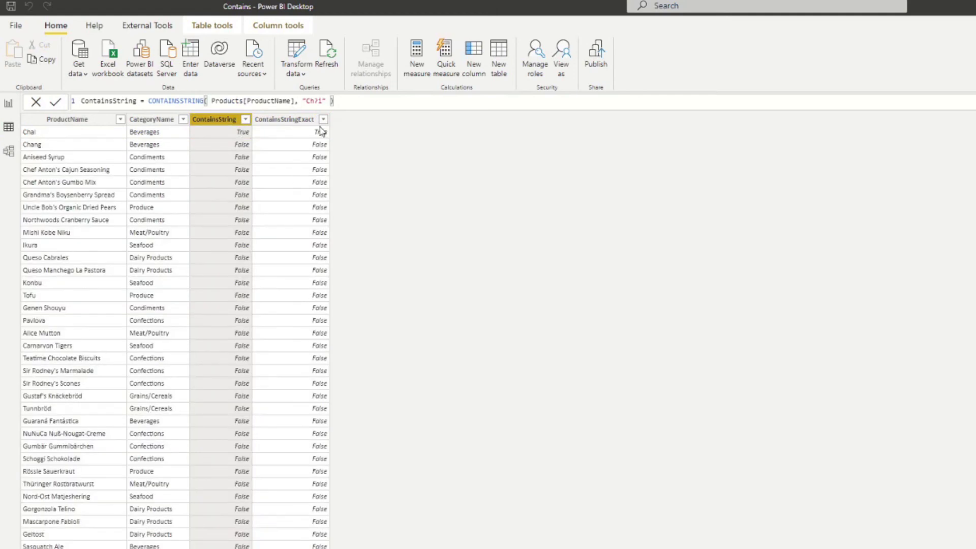
{"action": "left_click", "coordinate": [320, 132]}
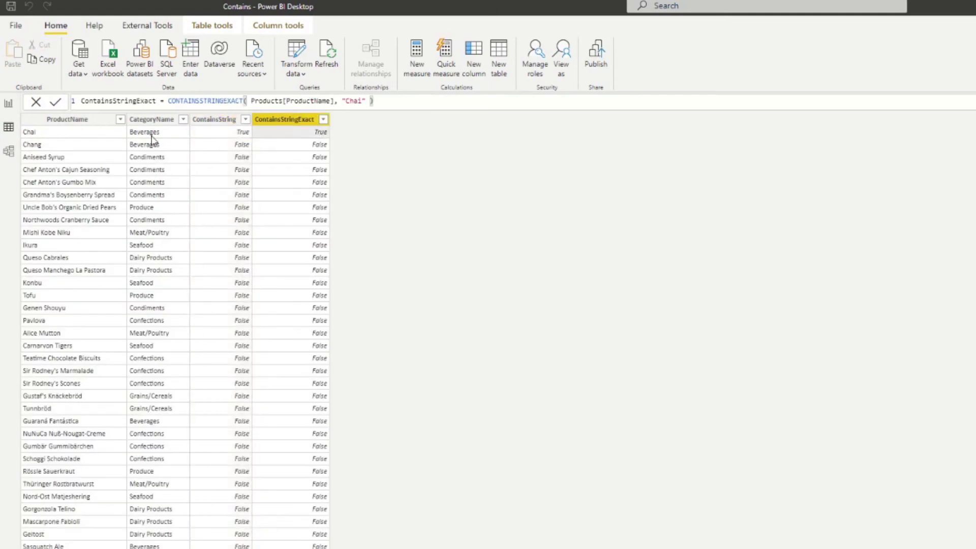
{"action": "left_click", "coordinate": [29, 133]}
Change the search text in the ContainsStringExact formula to lowercase "chai" and apply it
{"action": "left_click", "coordinate": [305, 136]}
{"action": "left_click", "coordinate": [350, 100]}
{"action": "key", "text": "BackSpace"}
{"action": "type", "text": "c"}
{"action": "key", "text": "Return"}
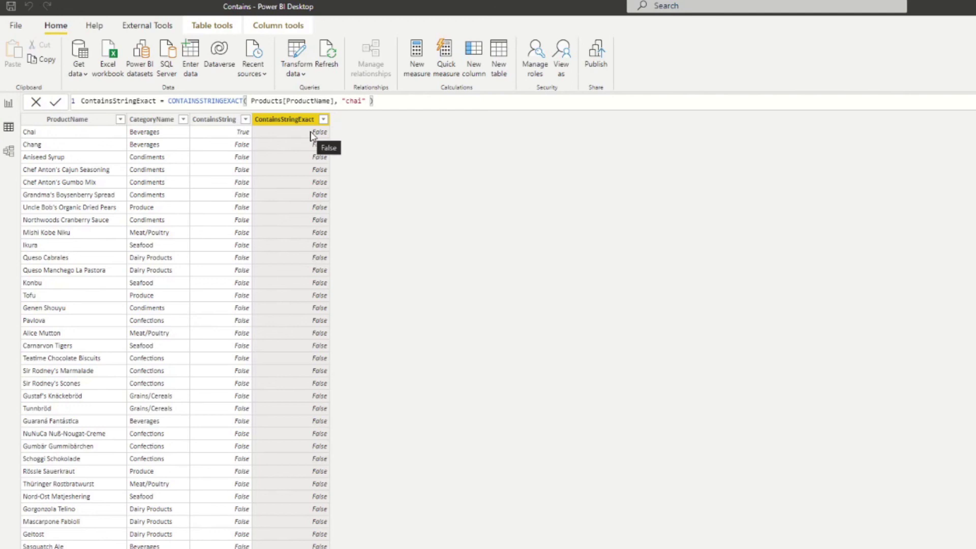
Put a wildcard into the ContainsStringExact search text so it reads "ch?i", and apply the formula
{"action": "left_click", "coordinate": [358, 101]}
{"action": "key", "text": "BackSpace"}
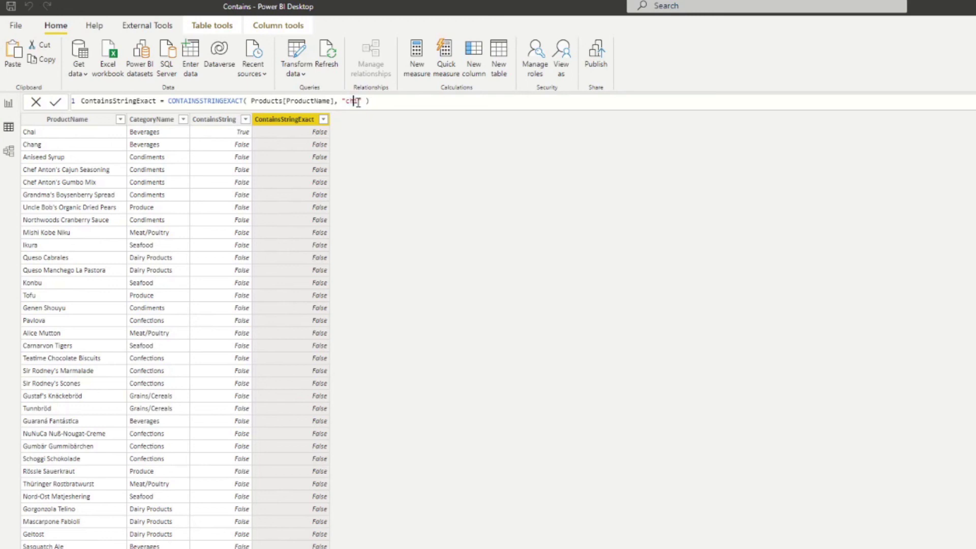
{"action": "type", "text": "?"}
{"action": "key", "text": "Return"}
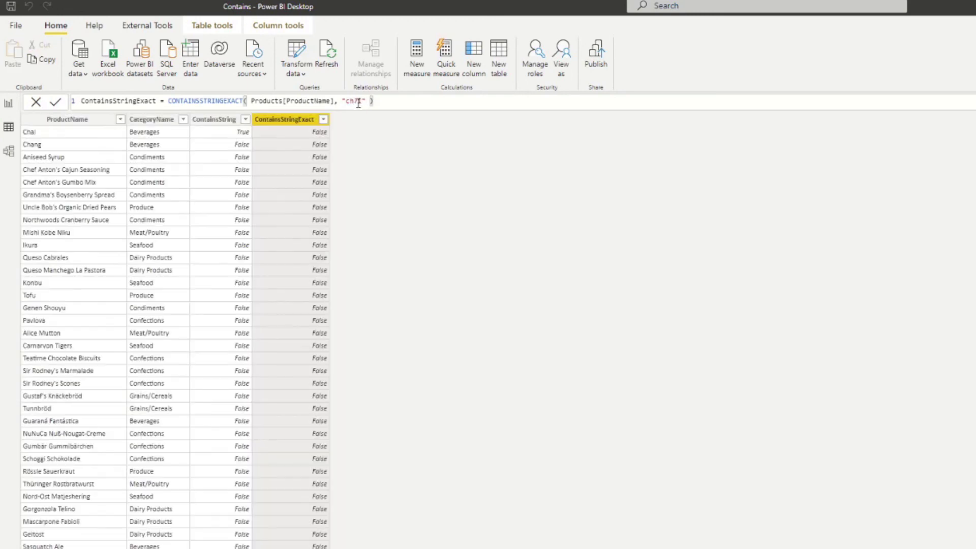